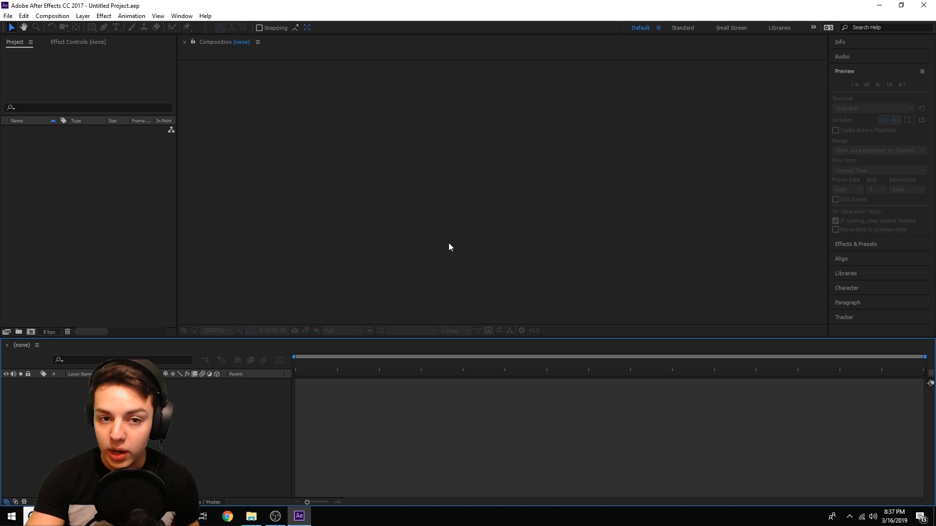
Create a new 1920 x 1080 px composition at 60 frames per second with the default settings
{"action": "left_click", "coordinate": [52, 15]}
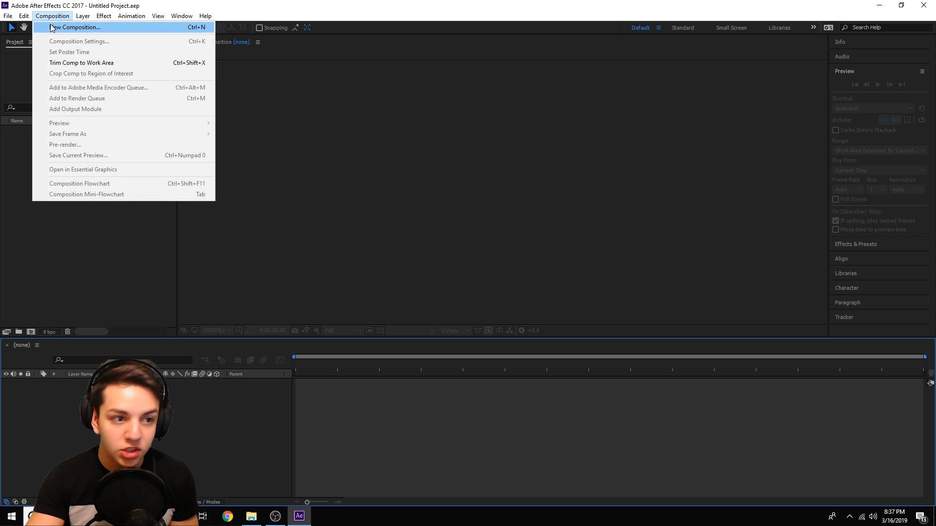
{"action": "left_click", "coordinate": [54, 26]}
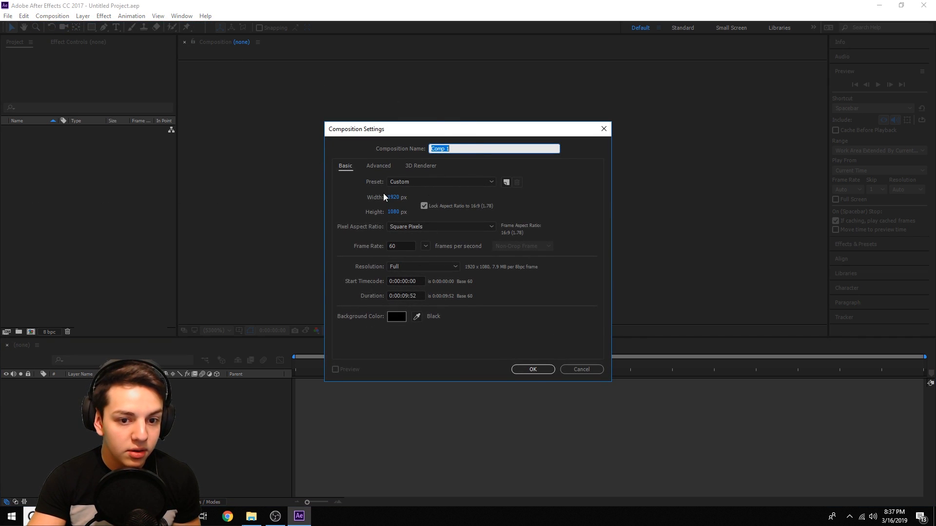
{"action": "left_click", "coordinate": [532, 369]}
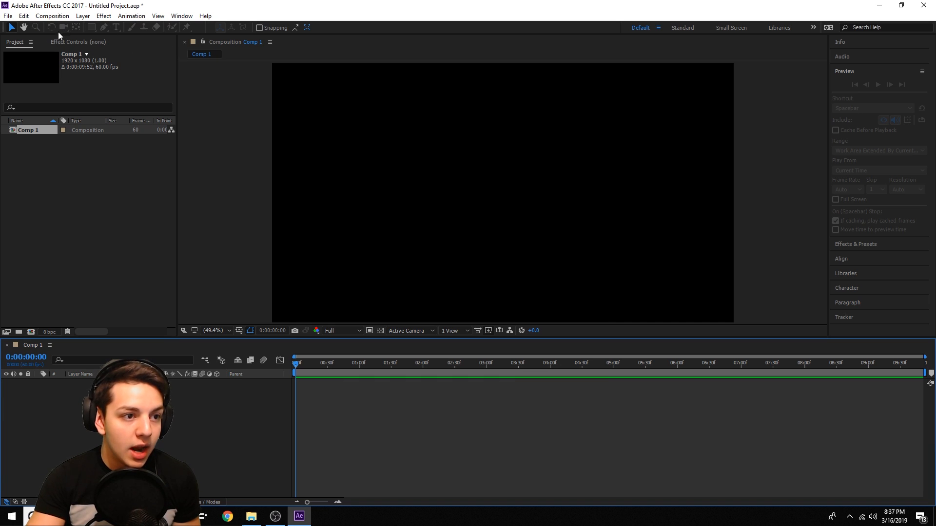
{"action": "left_click", "coordinate": [8, 16]}
{"action": "mouse_move", "coordinate": [34, 162]}
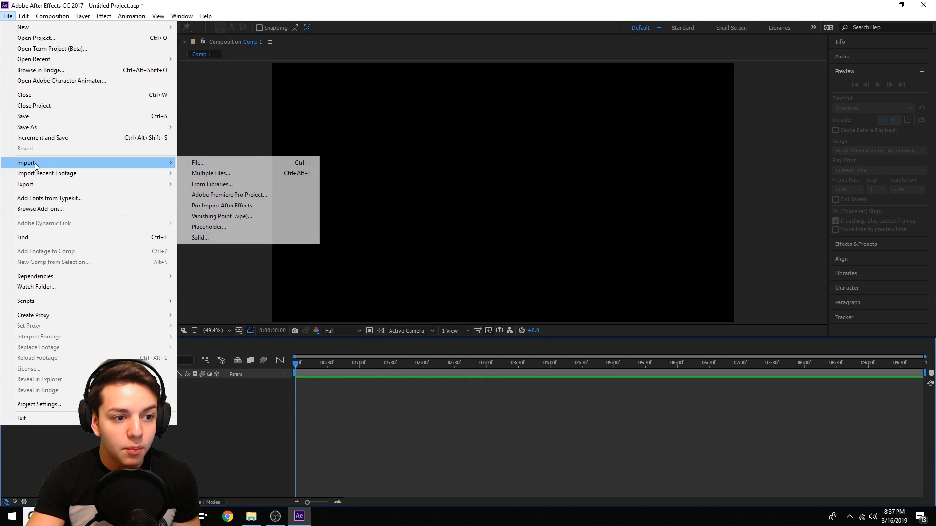
{"action": "left_click", "coordinate": [182, 166]}
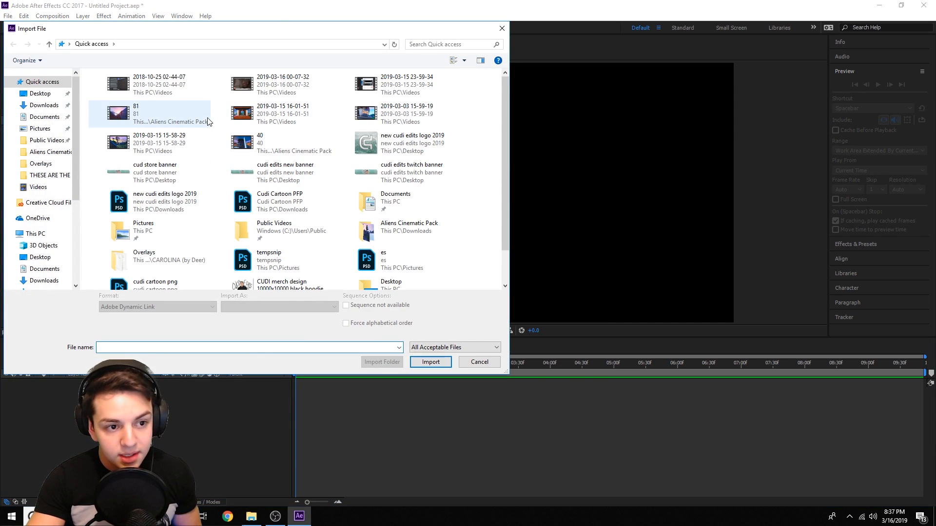
{"action": "left_click", "coordinate": [203, 119]}
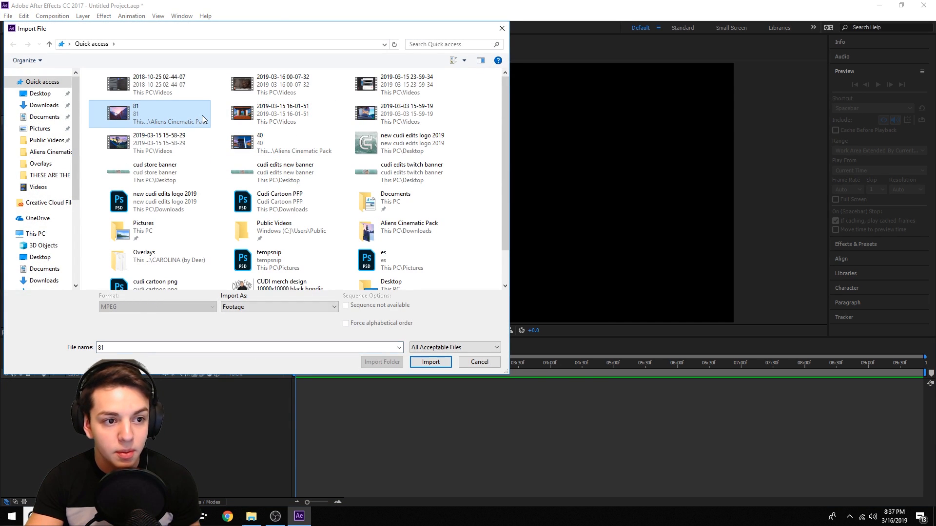
{"action": "double_click", "coordinate": [162, 86]}
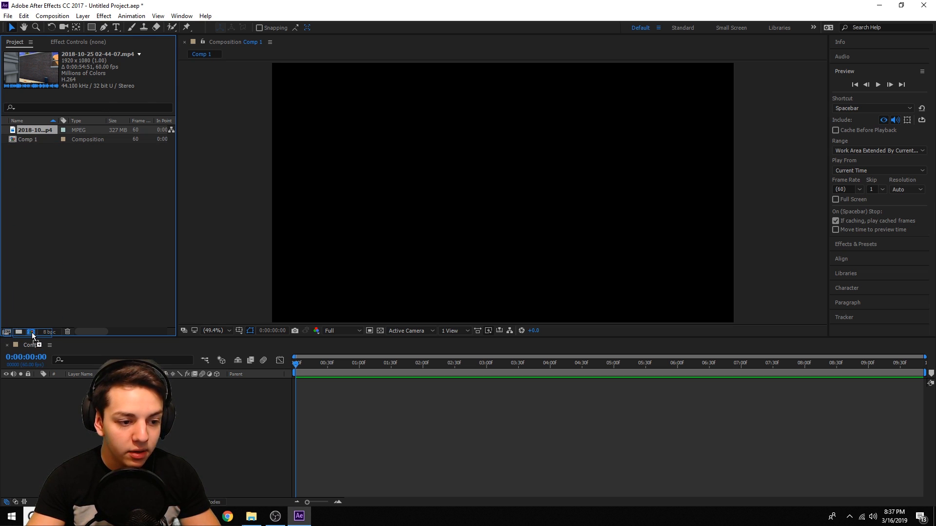
{"action": "left_click_drag", "start_coordinate": [31, 333], "coordinate": [31, 333]}
Find the clip's starting frame at 0:00:18:34 and set the start of the work area there
{"action": "left_click", "coordinate": [485, 372]}
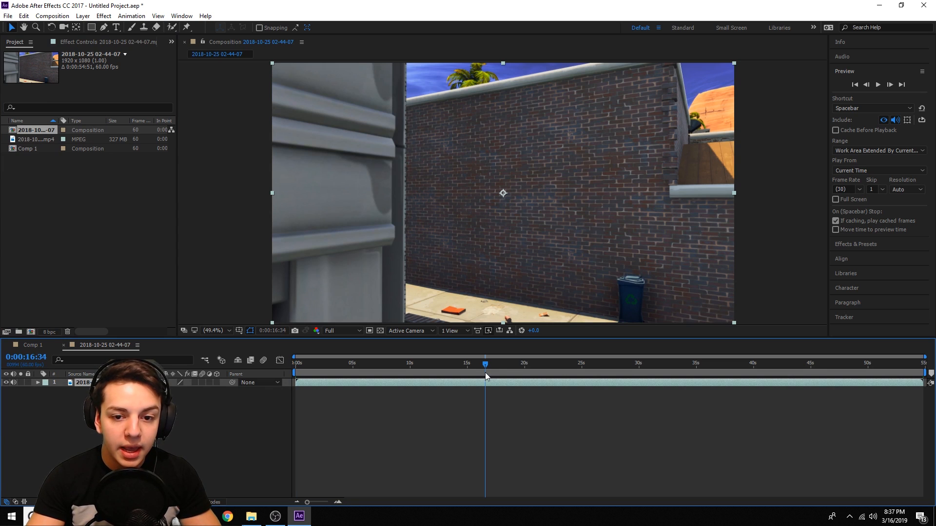
{"action": "left_click", "coordinate": [576, 371]}
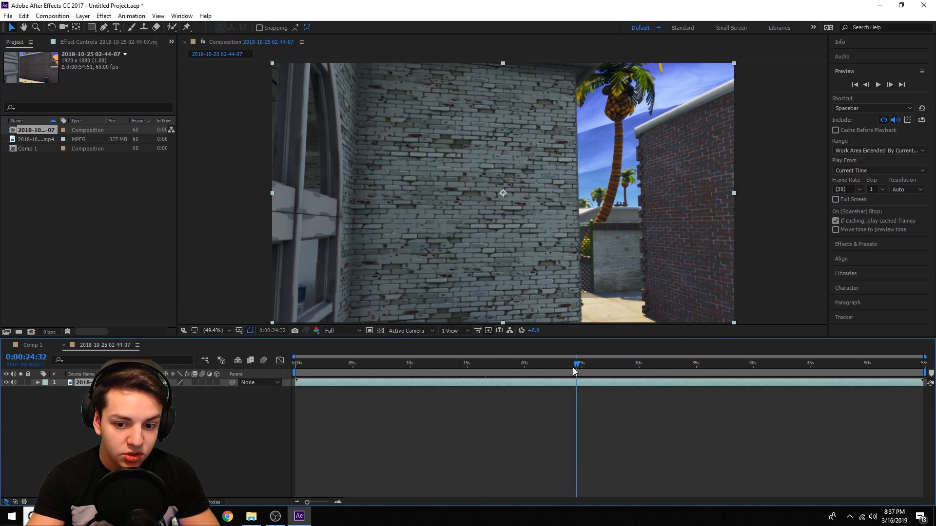
{"action": "left_click_drag", "start_coordinate": [573, 369], "coordinate": [509, 371]}
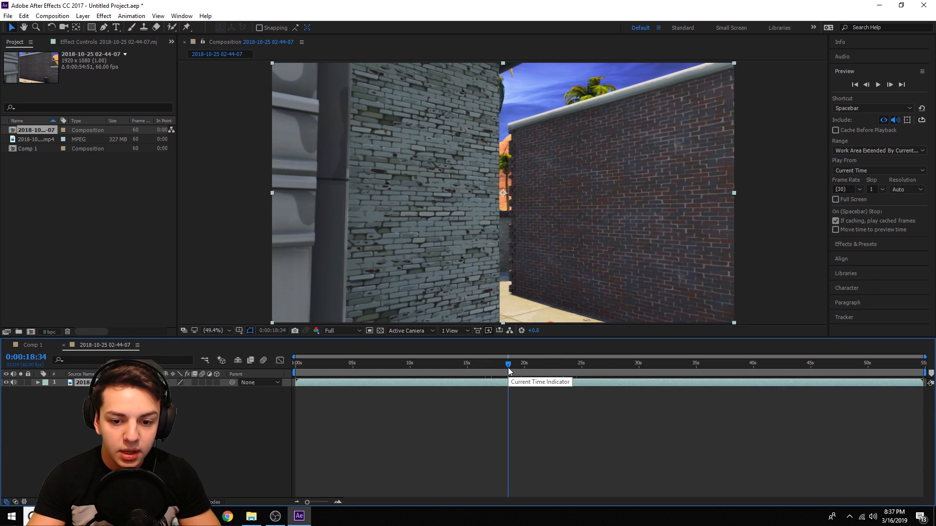
{"action": "left_click_drag", "start_coordinate": [294, 373], "coordinate": [508, 373]}
Set the end of the work area at 0:00:38:02 and trim the composition to the work area
{"action": "left_click", "coordinate": [664, 363]}
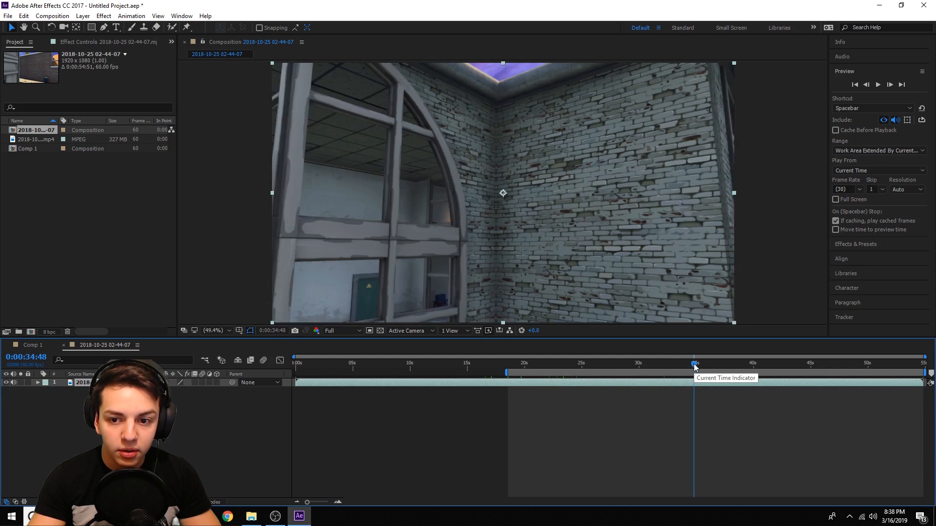
{"action": "left_click", "coordinate": [740, 368]}
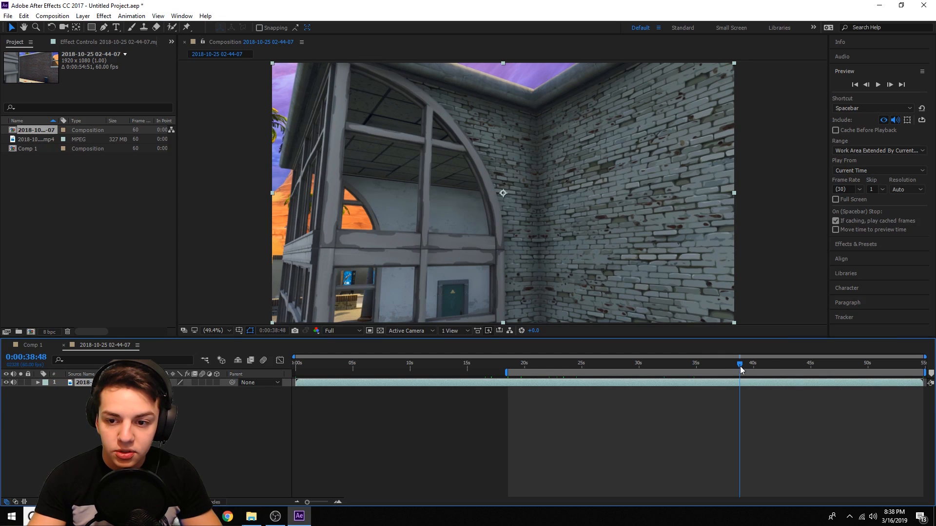
{"action": "left_click_drag", "start_coordinate": [740, 366], "coordinate": [731, 365]}
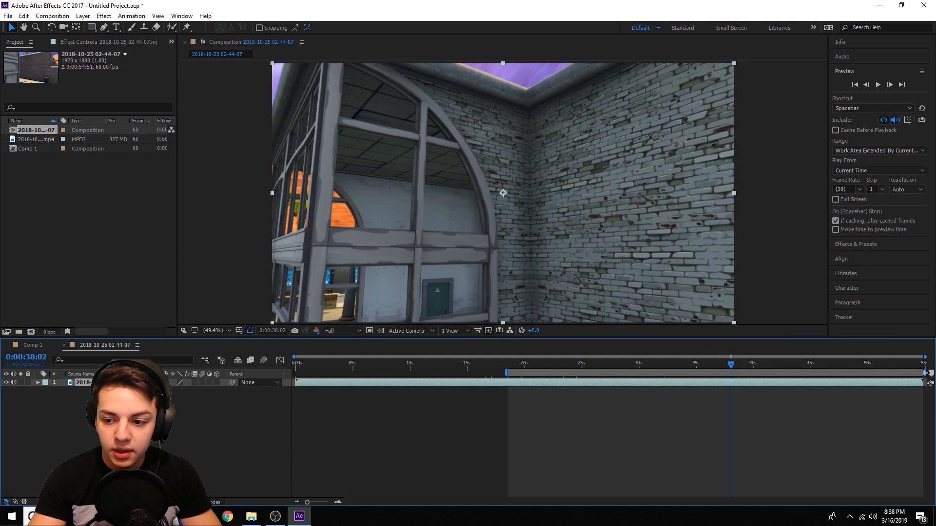
{"action": "left_click_drag", "start_coordinate": [924, 372], "coordinate": [731, 374]}
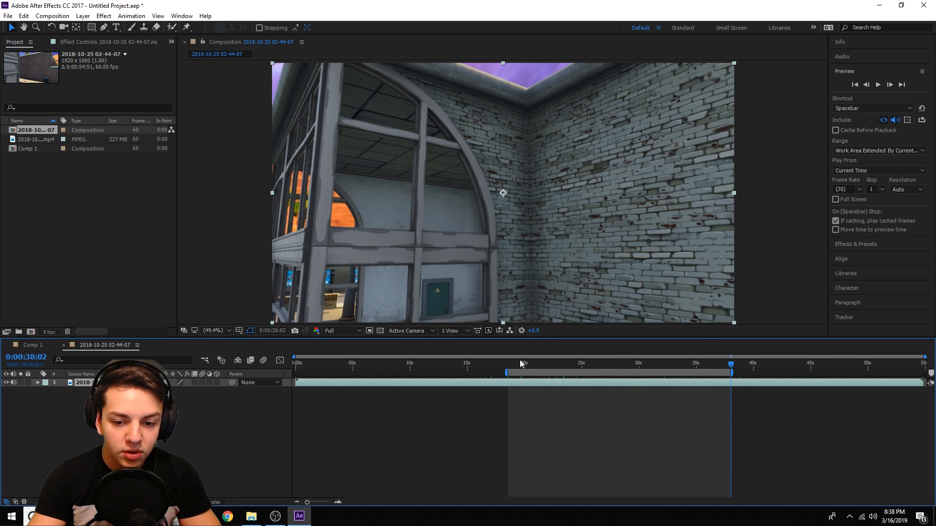
{"action": "right_click", "coordinate": [625, 374]}
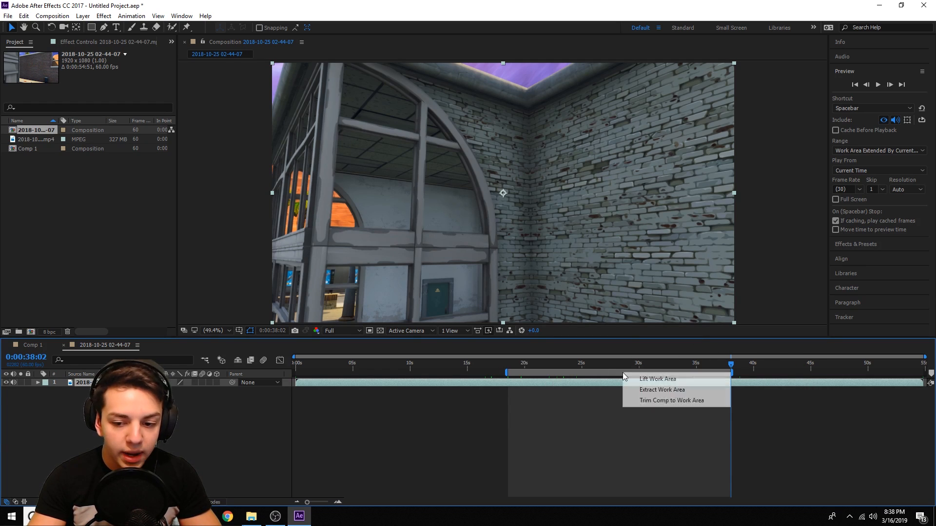
{"action": "left_click", "coordinate": [668, 401]}
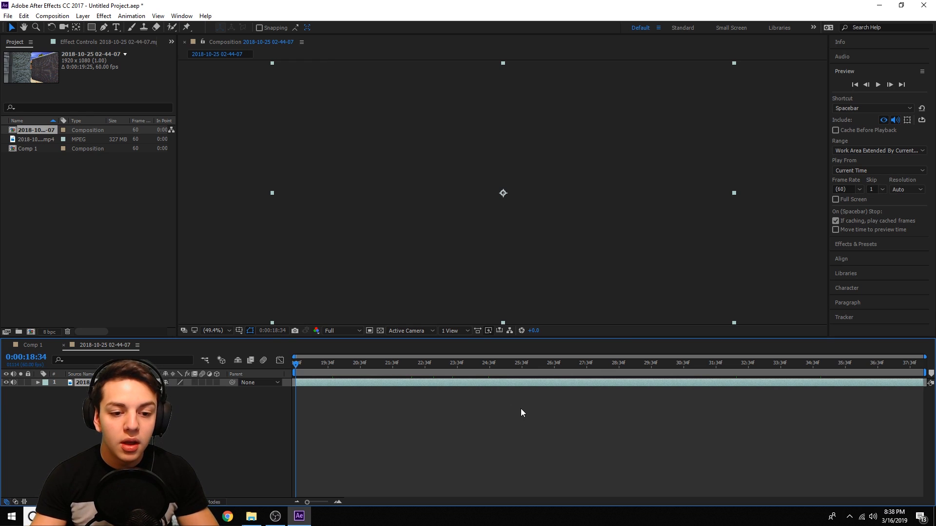
Set the composition's preview resolution to Half and leave the footage layer deselected
{"action": "left_click", "coordinate": [344, 330]}
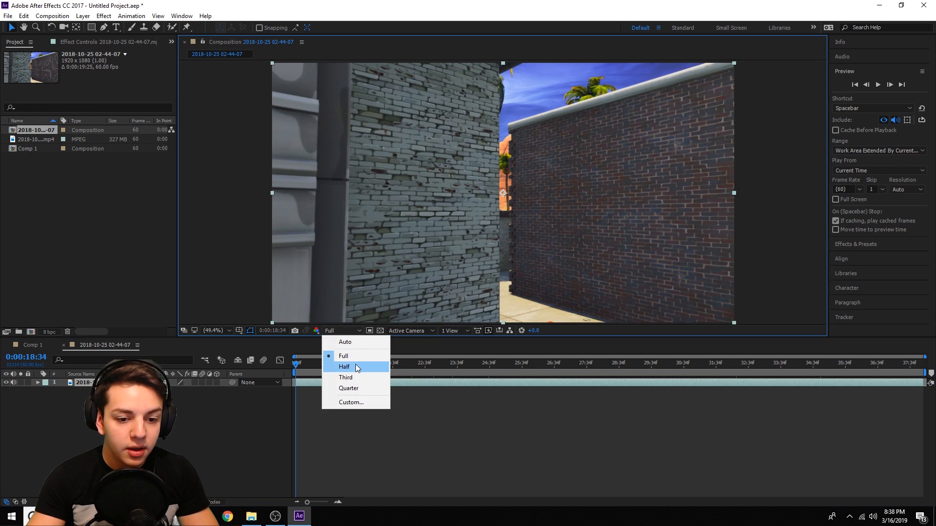
{"action": "left_click", "coordinate": [356, 366]}
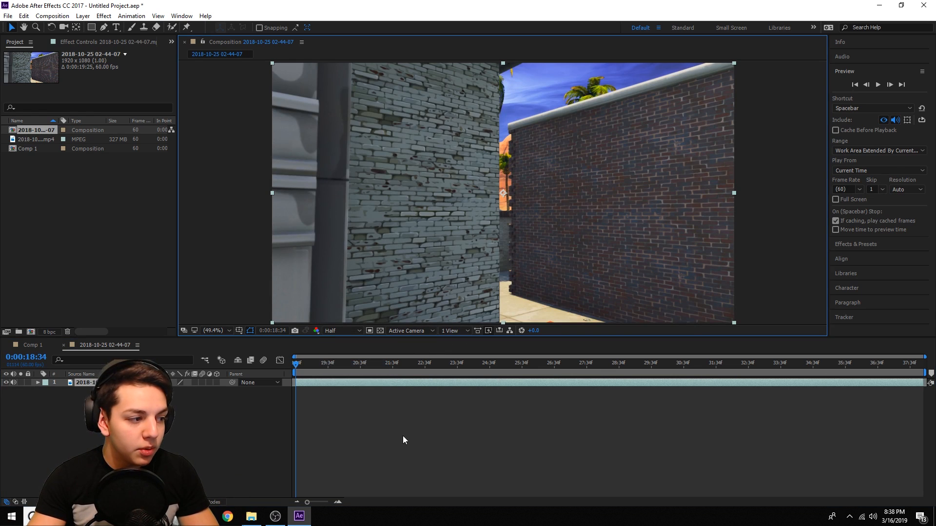
{"action": "left_click", "coordinate": [307, 384]}
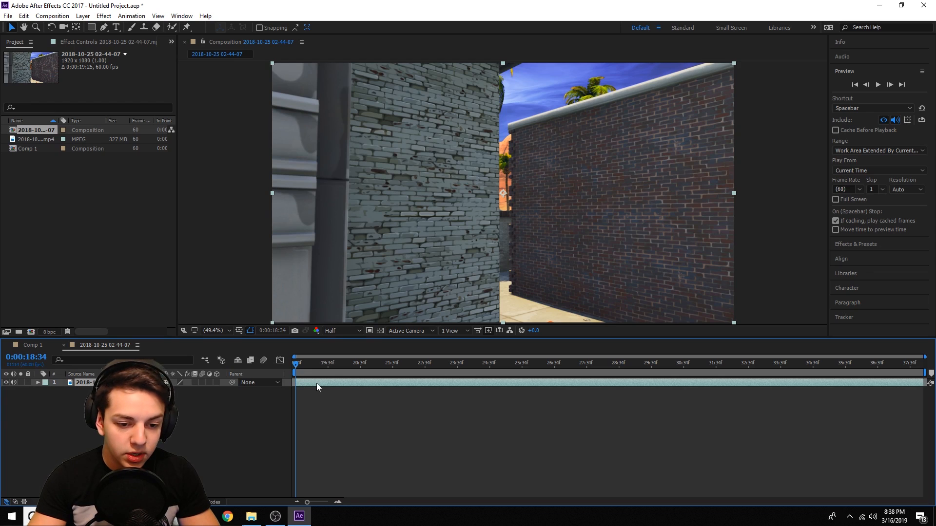
{"action": "left_click", "coordinate": [455, 420]}
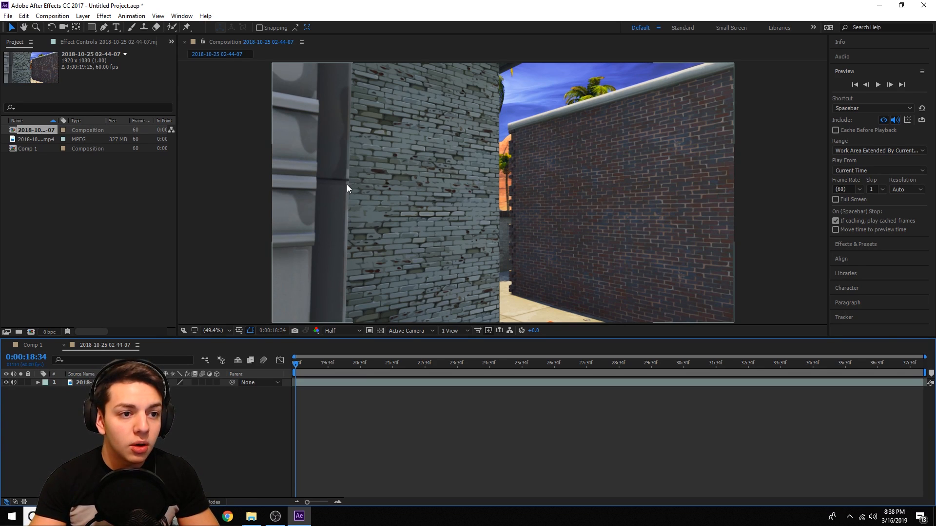
Add a text layer reading "CUDI EDITS" over the grey brick wall in the composition
{"action": "left_click", "coordinate": [117, 29]}
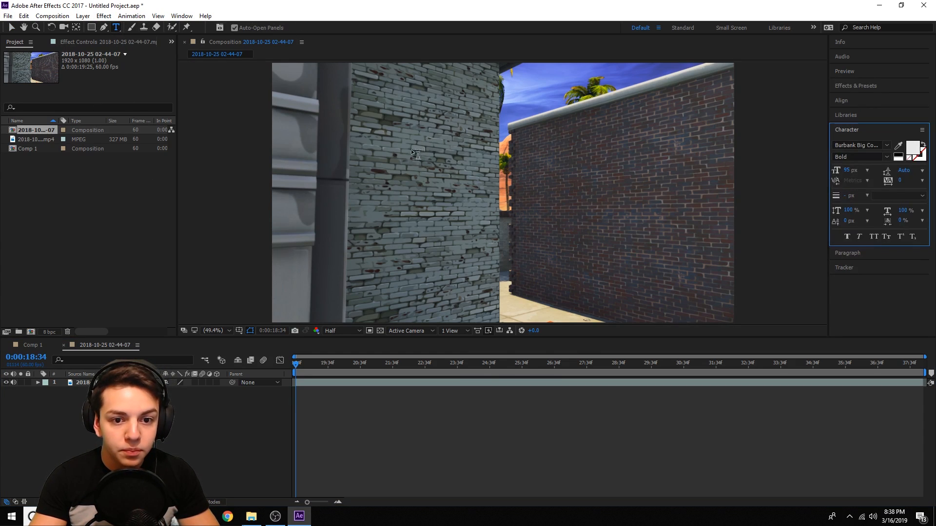
{"action": "left_click", "coordinate": [369, 177]}
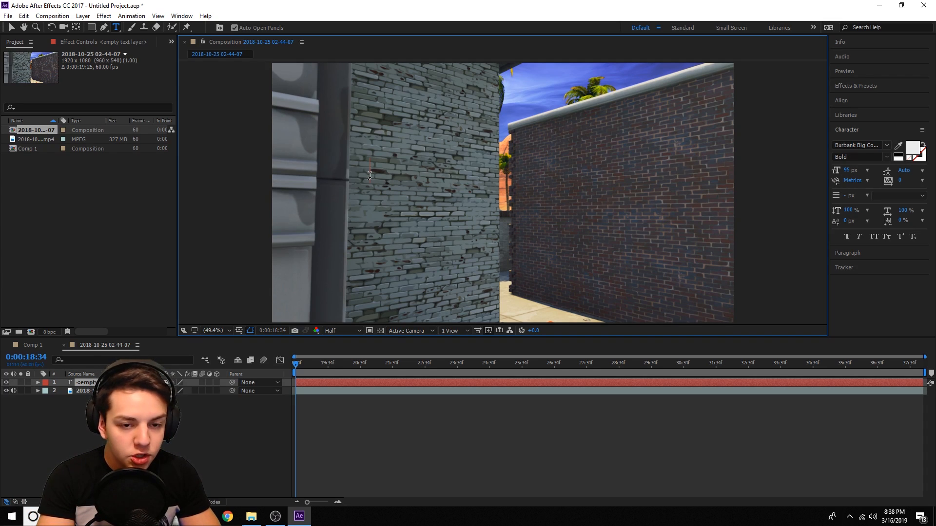
{"action": "type", "text": "C"}
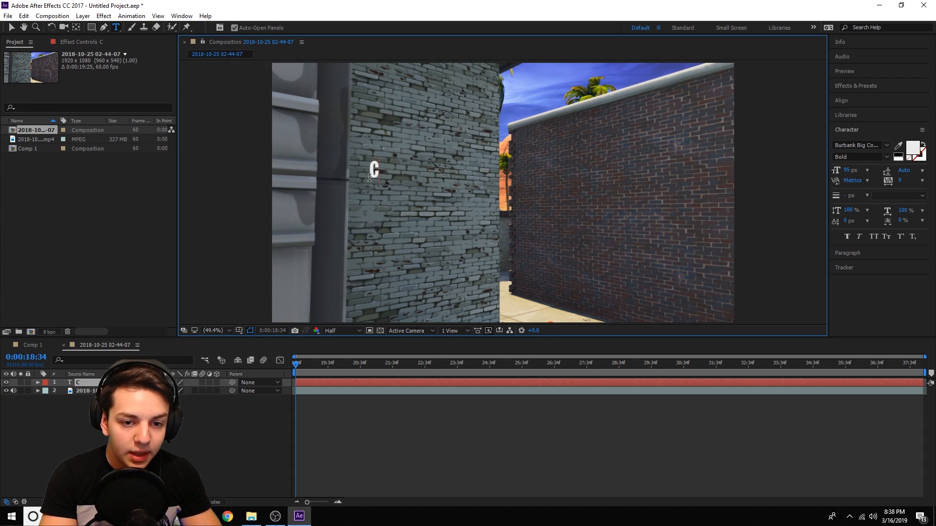
{"action": "type", "text": "udUDI EDITS"}
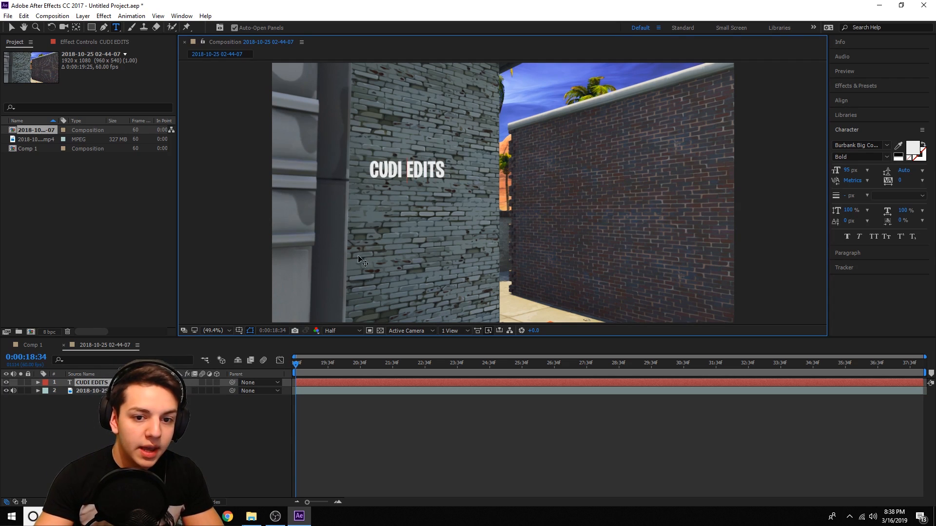
{"action": "left_click", "coordinate": [465, 447]}
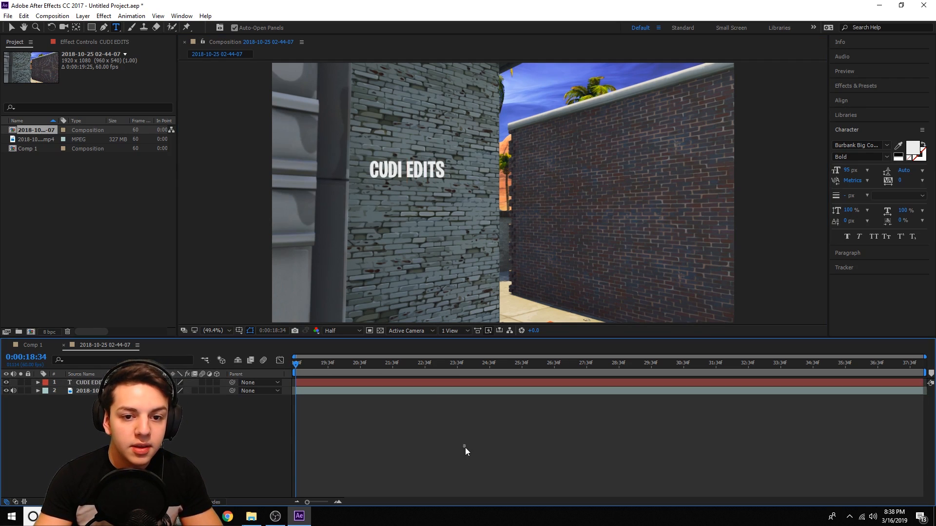
Enlarge the CUDI EDITS text layer to a font size of 187 px
{"action": "left_click", "coordinate": [11, 27]}
{"action": "left_click", "coordinate": [87, 382]}
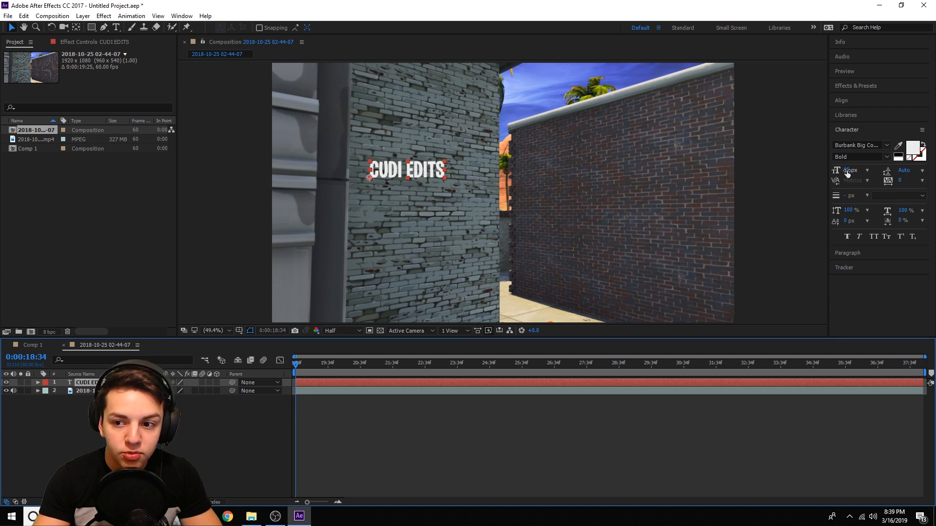
{"action": "left_click_drag", "start_coordinate": [848, 173], "coordinate": [901, 179]}
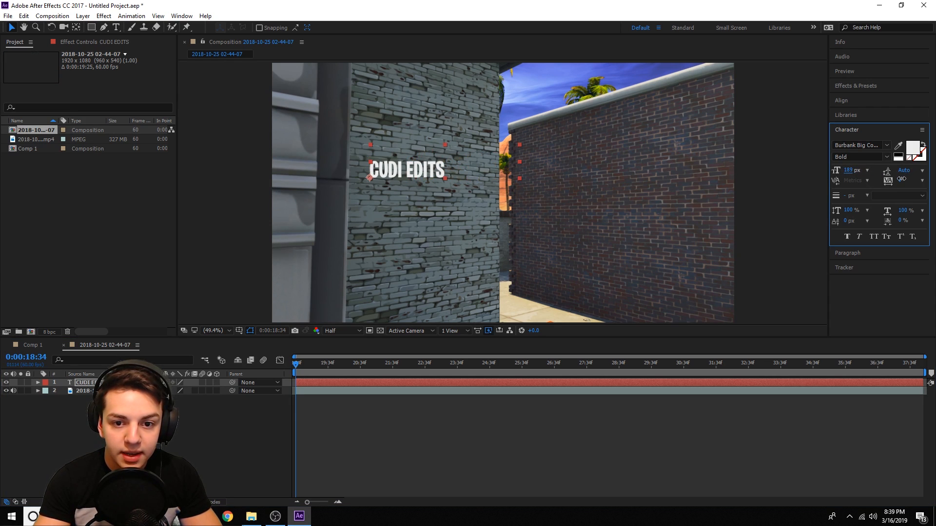
{"action": "left_click", "coordinate": [425, 424]}
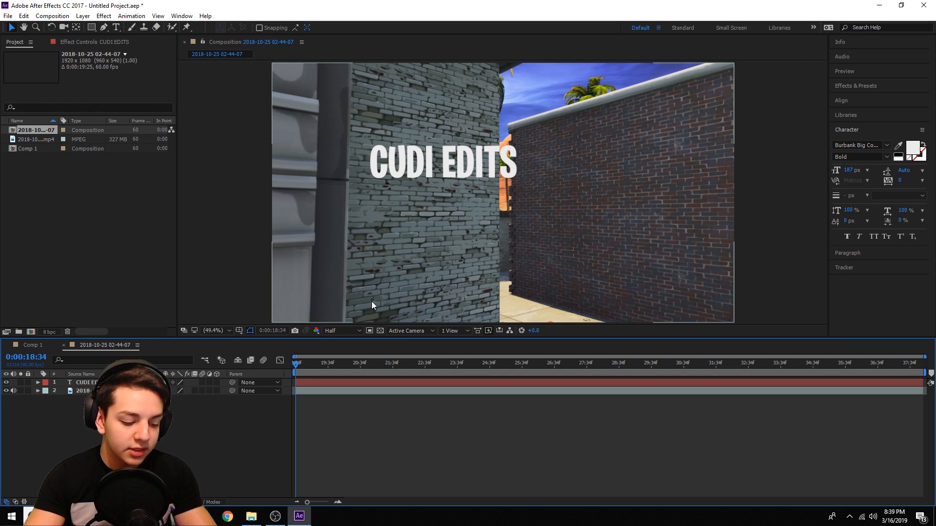
Create a new black solid layer of 1920 x 1080 px above the text layer
{"action": "left_click", "coordinate": [84, 16]}
{"action": "mouse_move", "coordinate": [209, 27]}
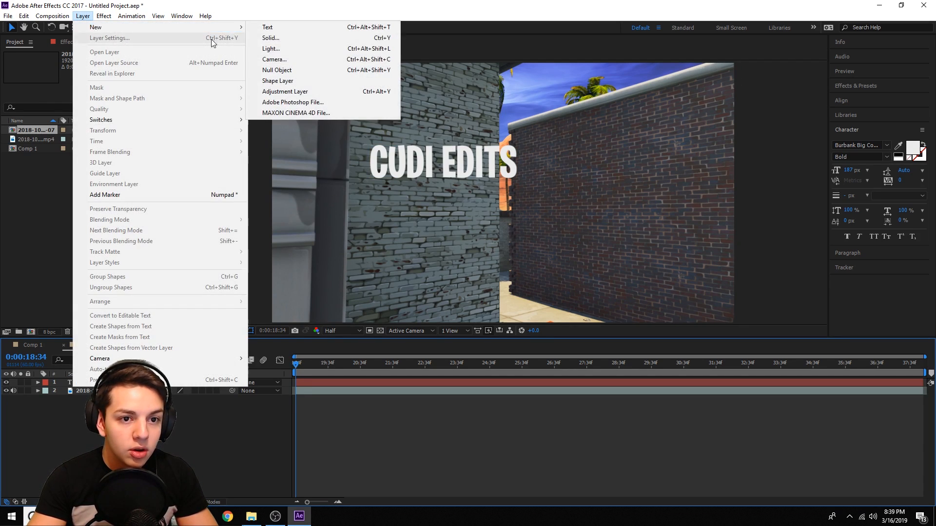
{"action": "left_click", "coordinate": [283, 43]}
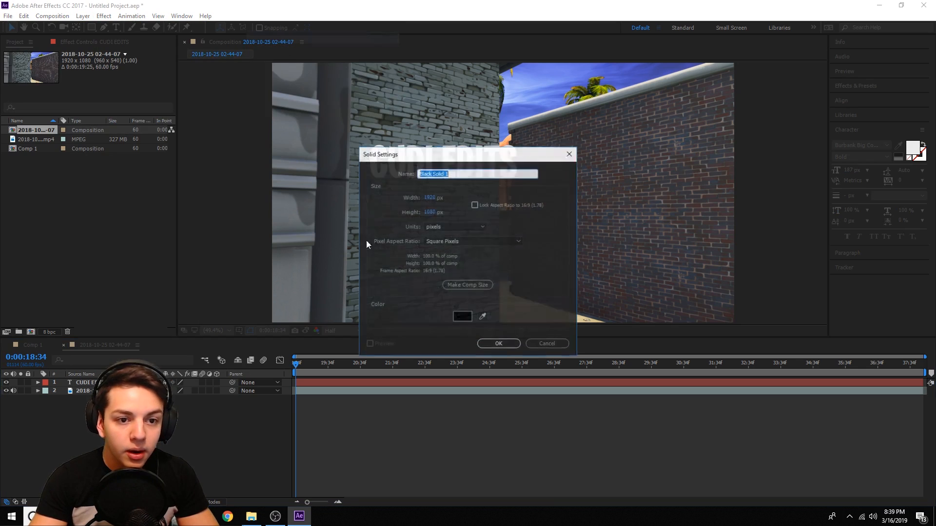
{"action": "left_click", "coordinate": [498, 342]}
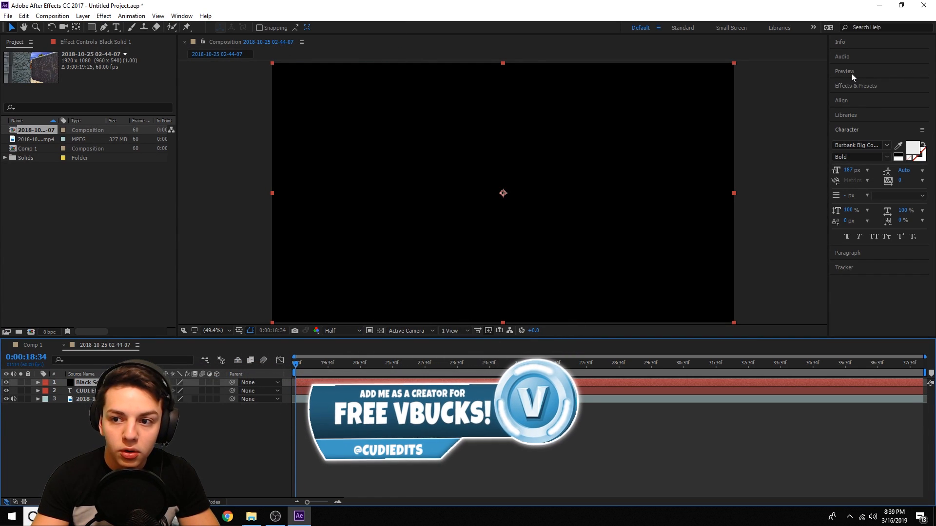
Find the Saber effect and apply it to the black solid layer
{"action": "left_click", "coordinate": [864, 86]}
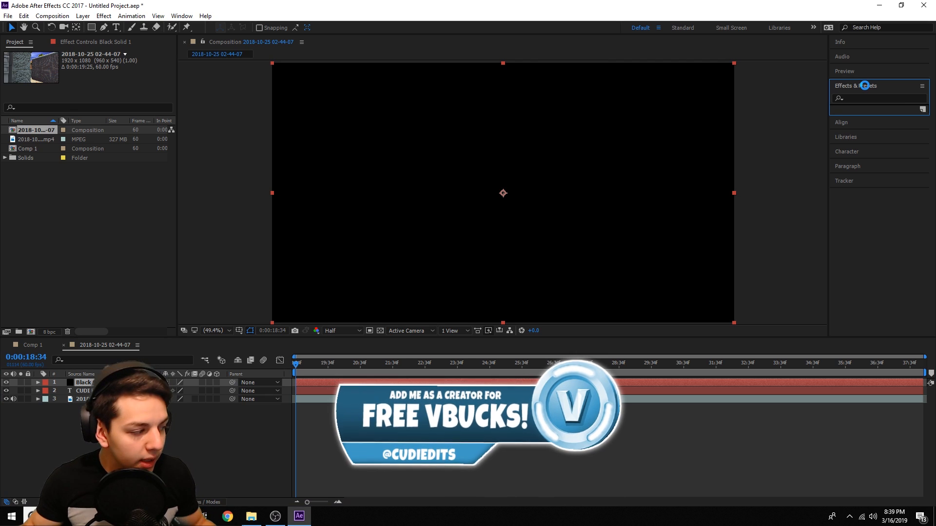
{"action": "left_click", "coordinate": [856, 99]}
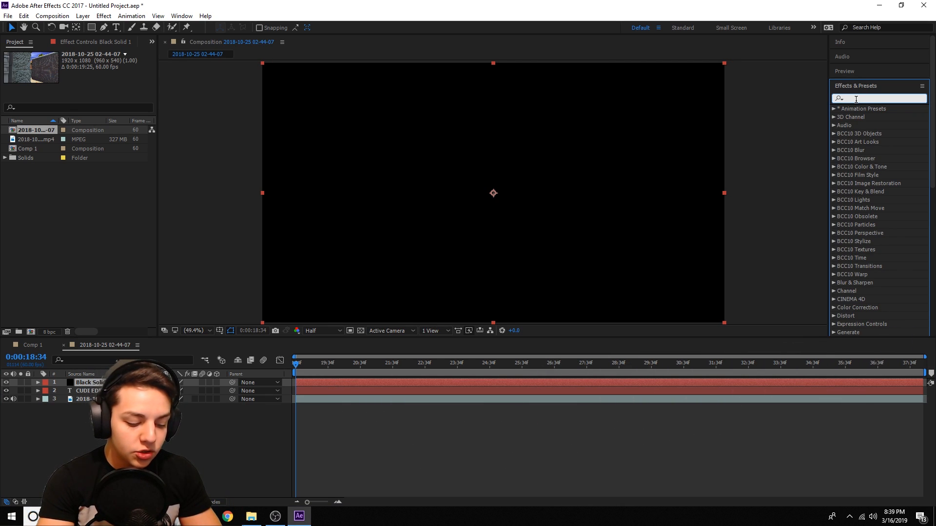
{"action": "type", "text": "saber"}
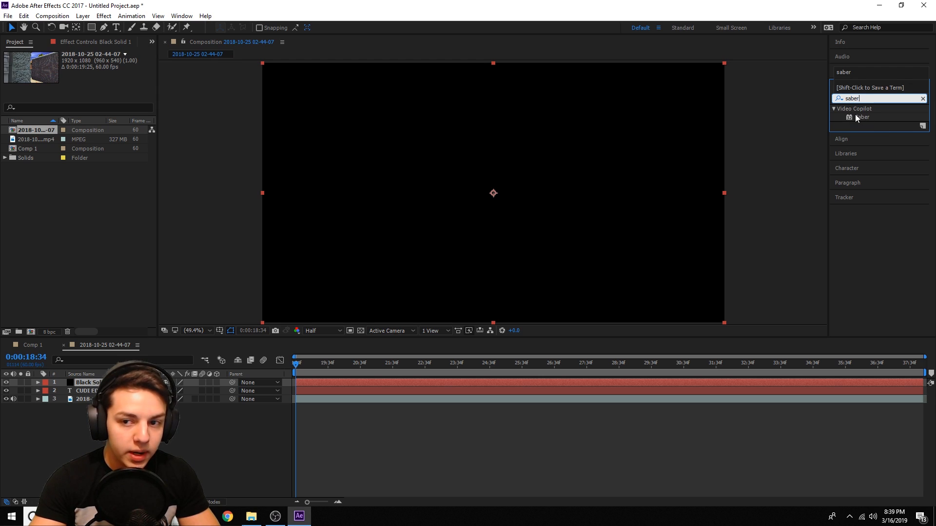
{"action": "left_click_drag", "start_coordinate": [866, 118], "coordinate": [339, 383]}
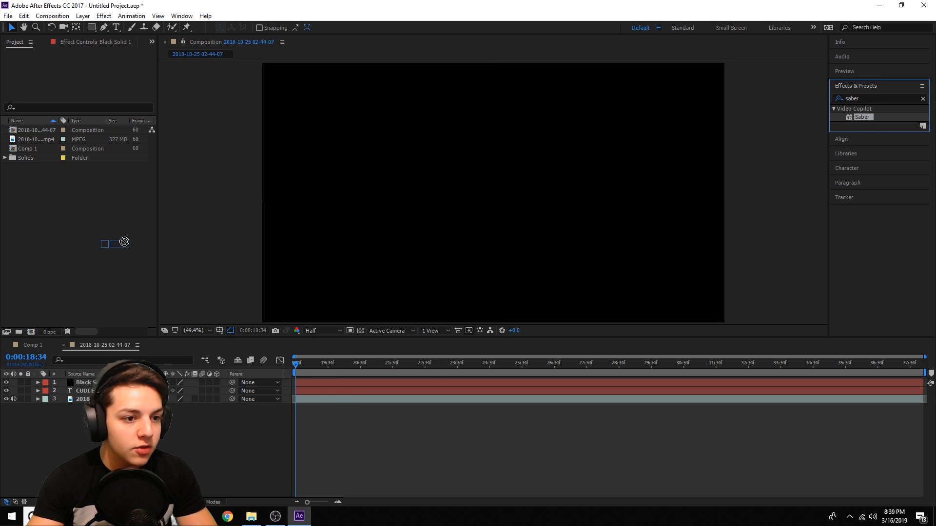
{"action": "left_click_drag", "start_coordinate": [96, 36], "coordinate": [322, 385]}
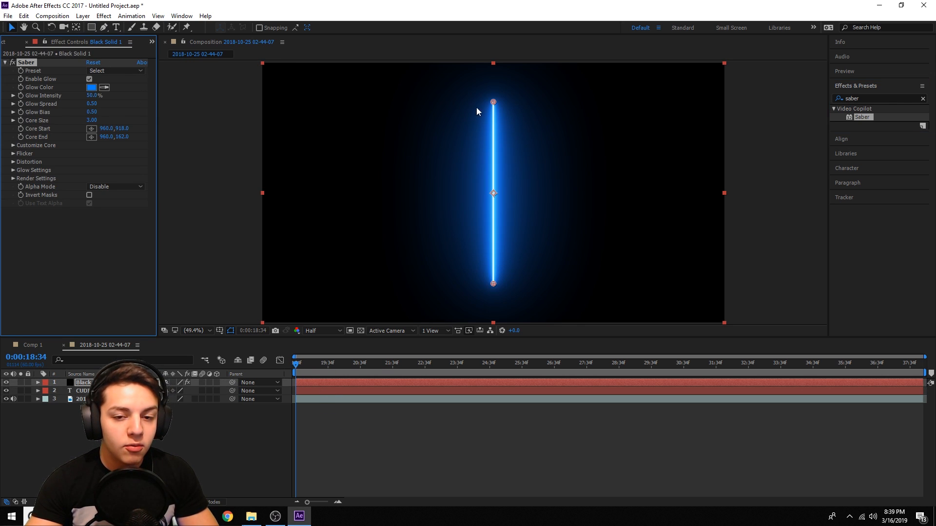
{"action": "left_click", "coordinate": [483, 455]}
{"action": "left_click", "coordinate": [490, 184]}
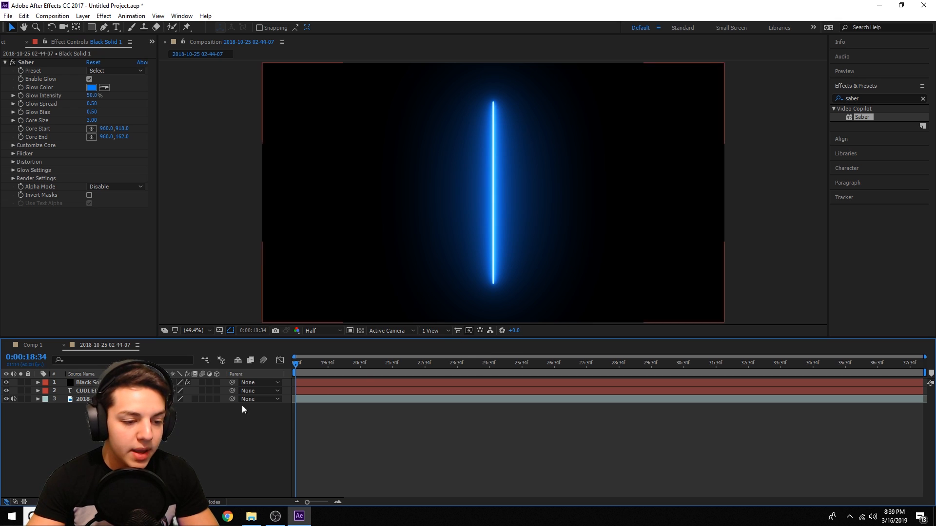
Customize the core of the black solid's Saber effect with core type Text Layer and CUDI EDITS as its text layer
{"action": "left_click", "coordinate": [88, 390]}
{"action": "left_click", "coordinate": [346, 436]}
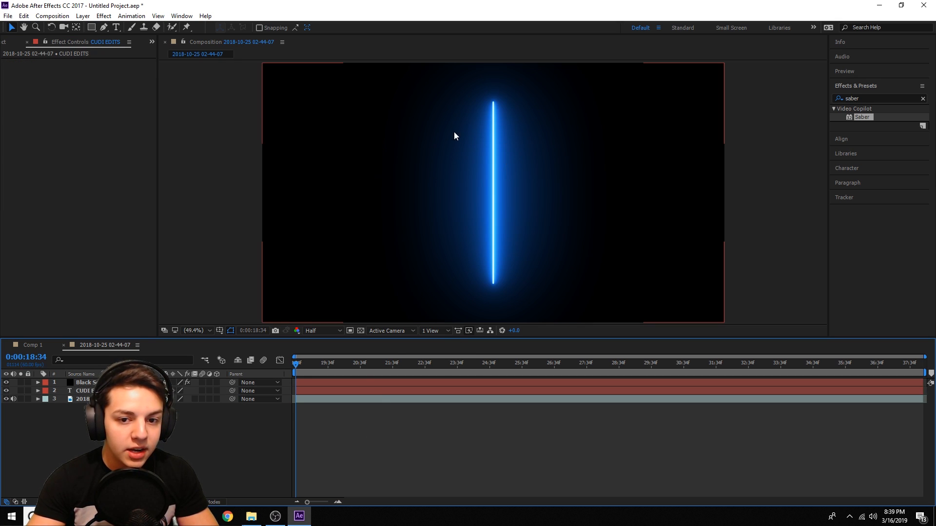
{"action": "left_click", "coordinate": [331, 383]}
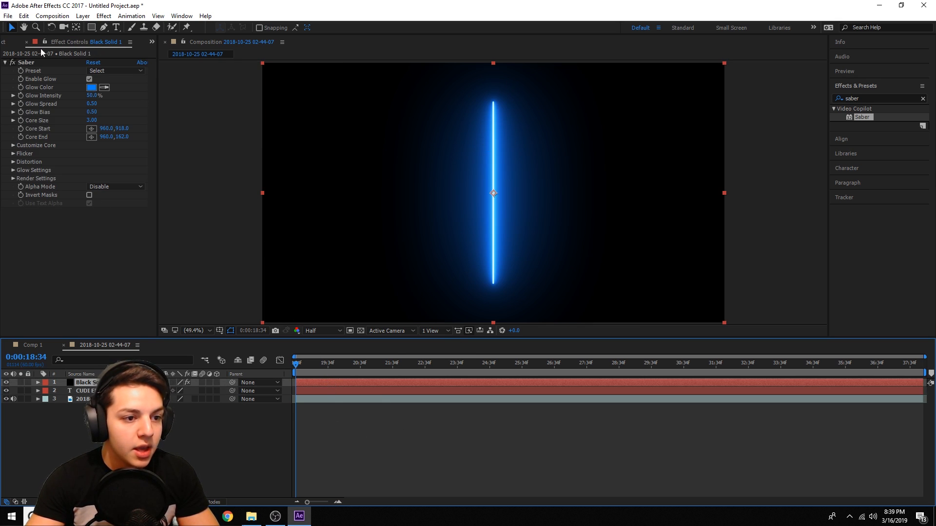
{"action": "left_click", "coordinate": [14, 146]}
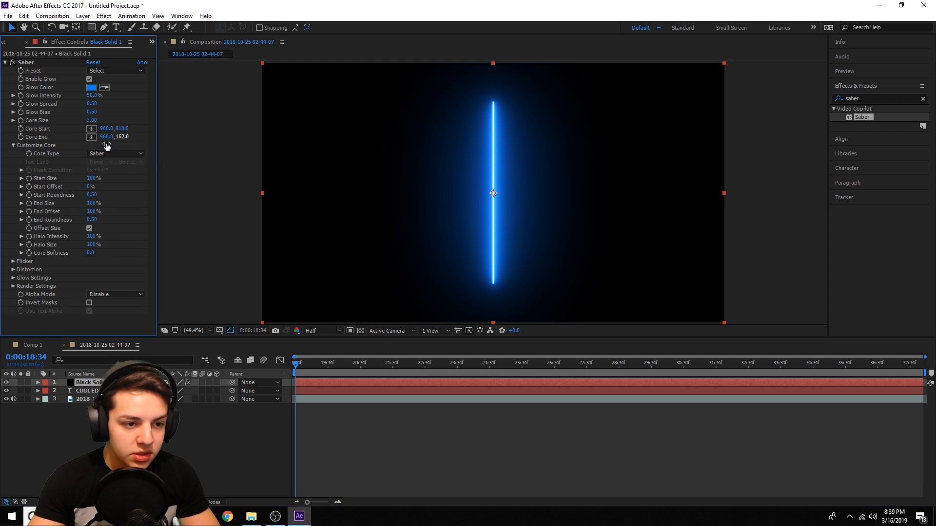
{"action": "left_click", "coordinate": [114, 154]}
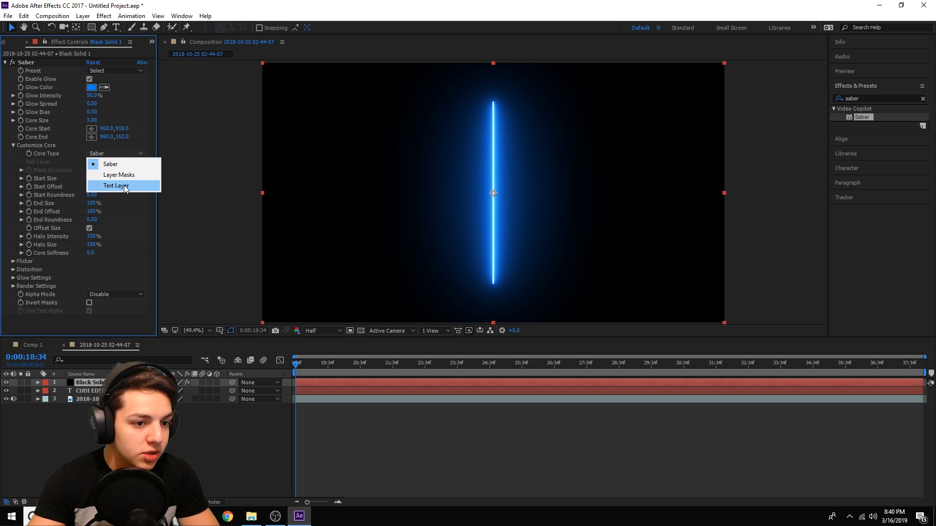
{"action": "left_click", "coordinate": [125, 188]}
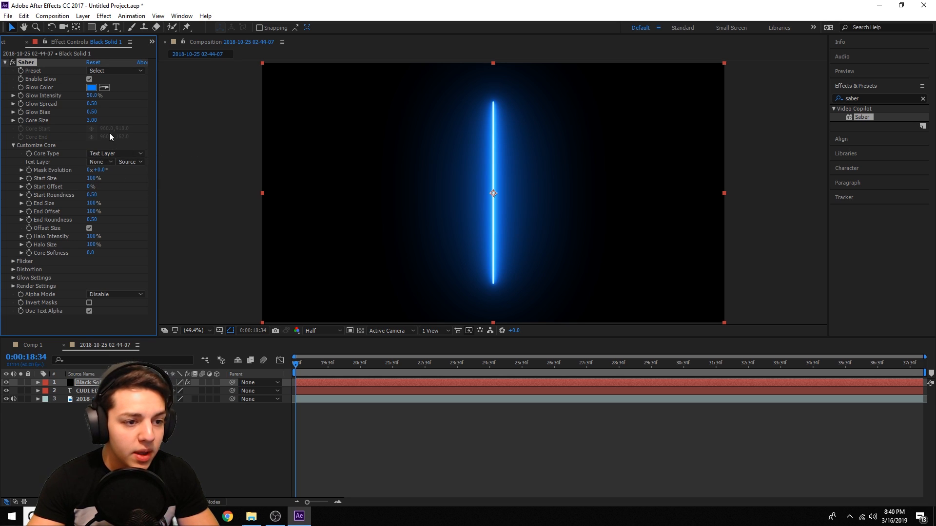
{"action": "left_click", "coordinate": [110, 163]}
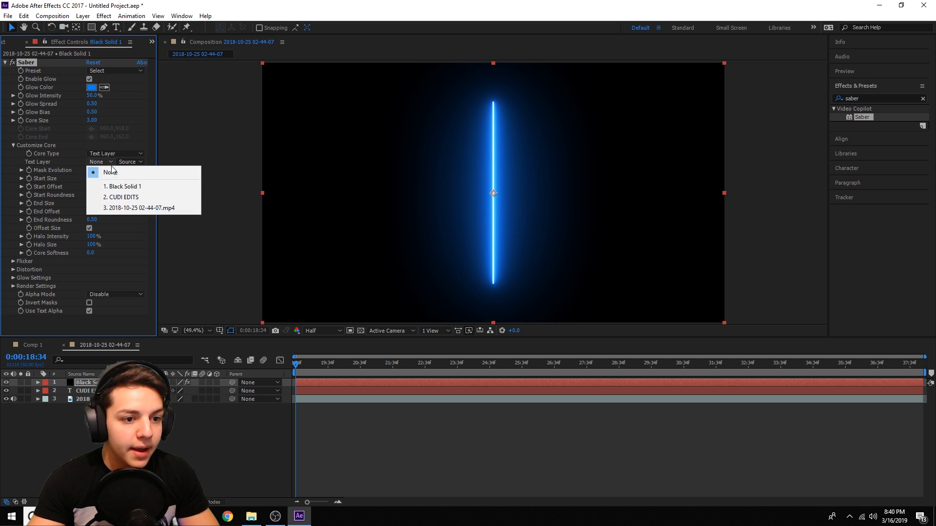
{"action": "left_click", "coordinate": [122, 198]}
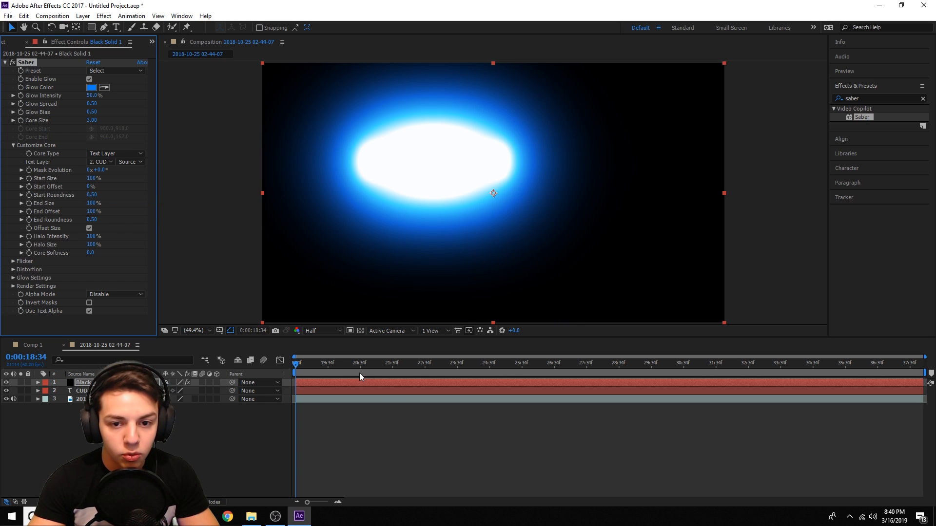
{"action": "left_click", "coordinate": [404, 412]}
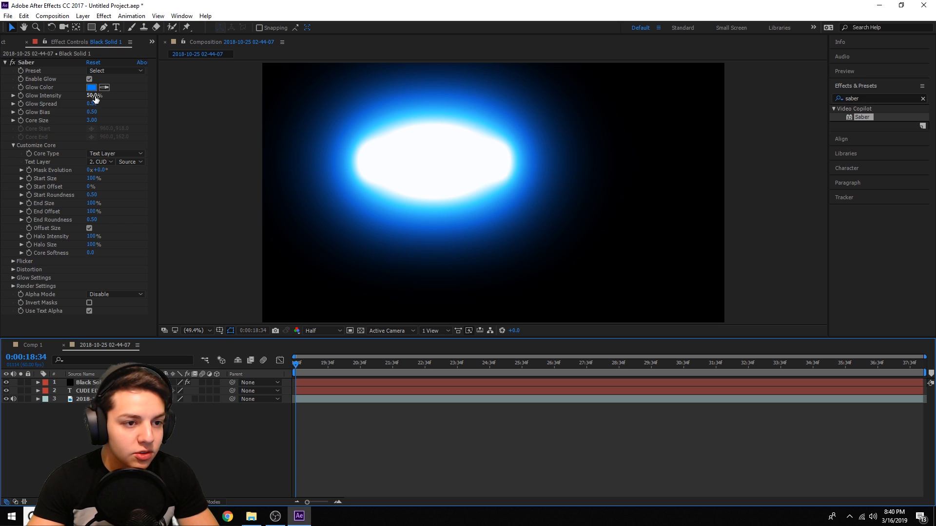
Set the Saber glow intensity to 9% and the glow color to magenta-purple CC00FF
{"action": "left_click_drag", "start_coordinate": [95, 99], "coordinate": [80, 102]}
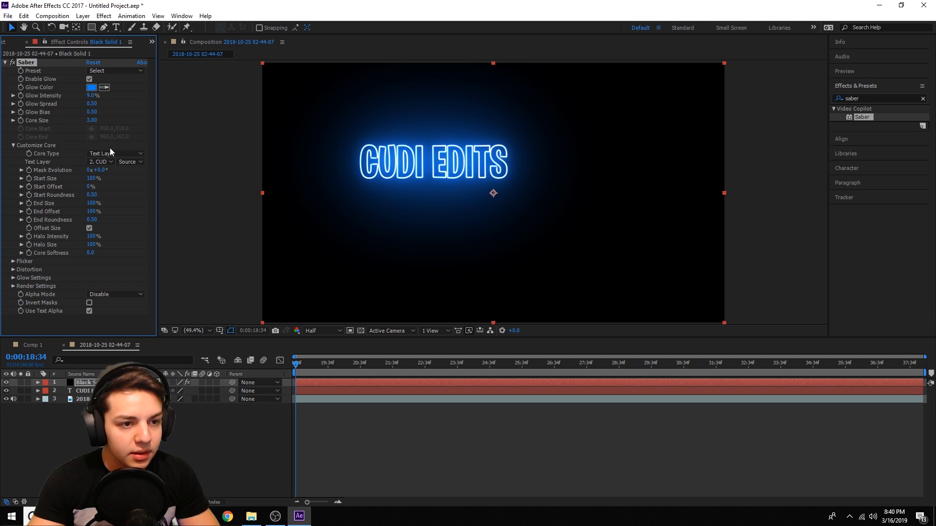
{"action": "left_click", "coordinate": [91, 88]}
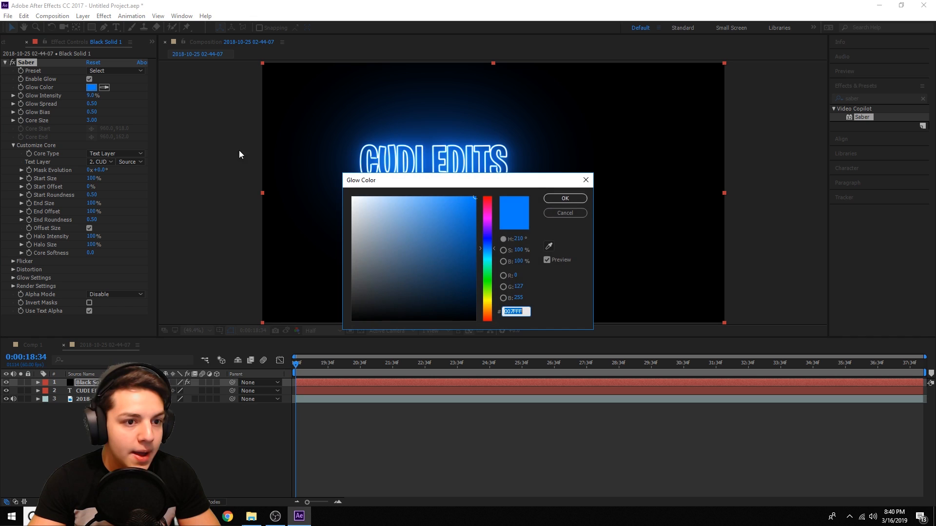
{"action": "left_click", "coordinate": [485, 223]}
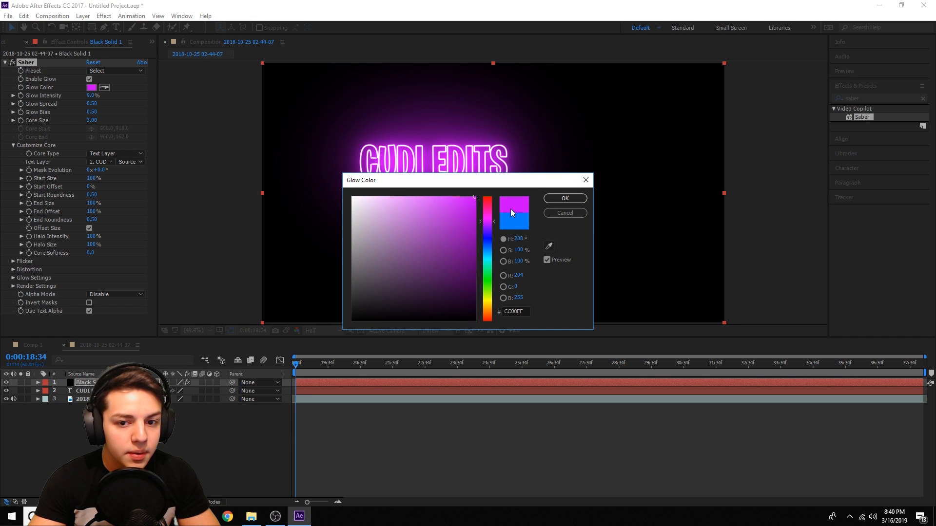
{"action": "left_click", "coordinate": [565, 198]}
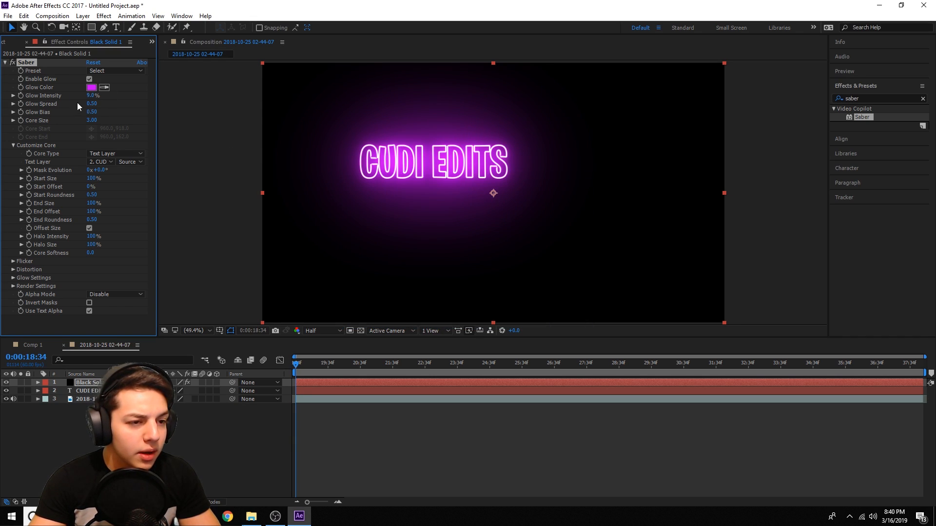
Undo a trial change of Saber's Glow Spread to 0.45 and set the Glow Bias to 0.42
{"action": "left_click_drag", "start_coordinate": [89, 108], "coordinate": [92, 111]}
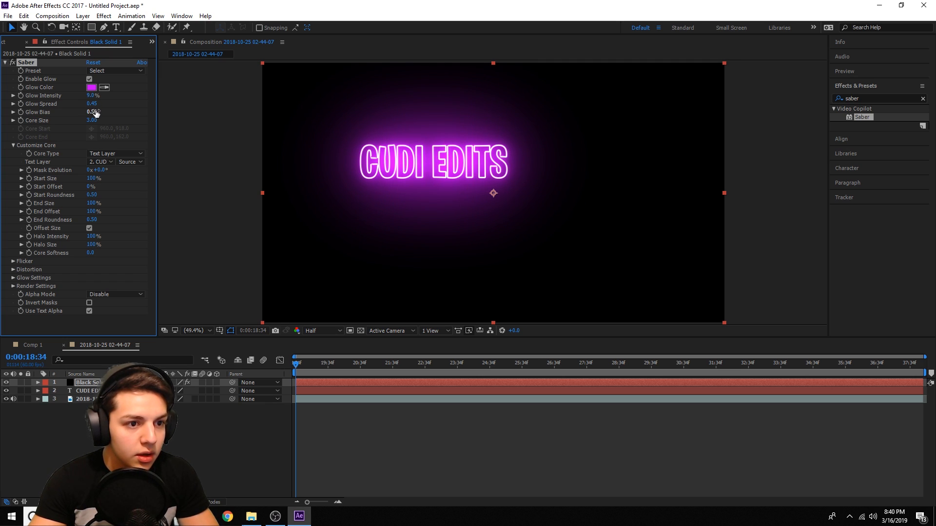
{"action": "key", "text": "ctrl+z"}
{"action": "left_click_drag", "start_coordinate": [91, 113], "coordinate": [98, 120]}
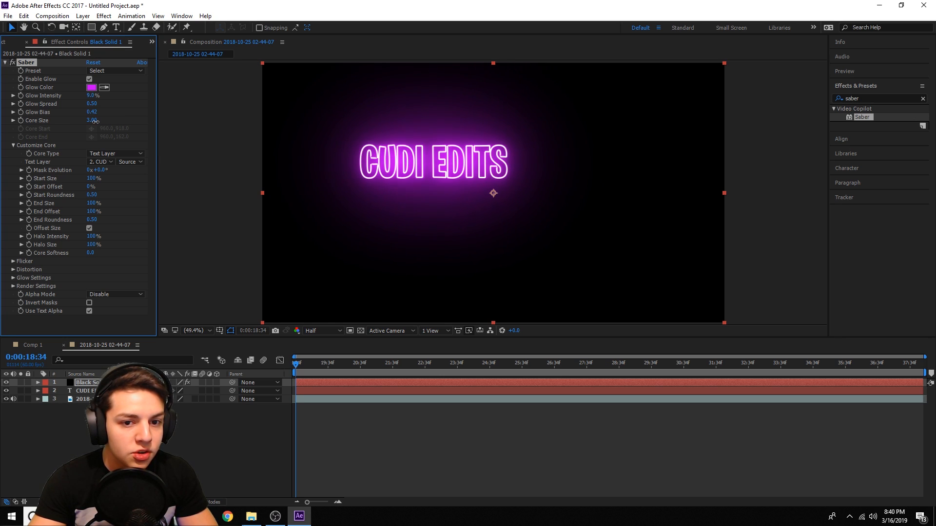
{"action": "left_click", "coordinate": [426, 453]}
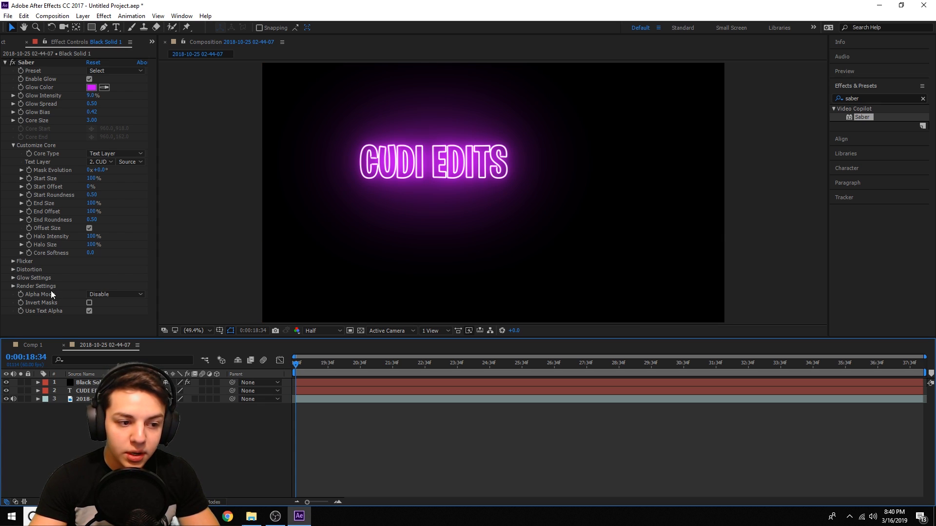
Set the Composite Settings in Saber's Render Settings to Transparent so the footage shows behind the glow
{"action": "left_click", "coordinate": [13, 287]}
{"action": "scroll", "coordinate": [58, 259], "scroll_direction": "down", "scroll_amount": 3}
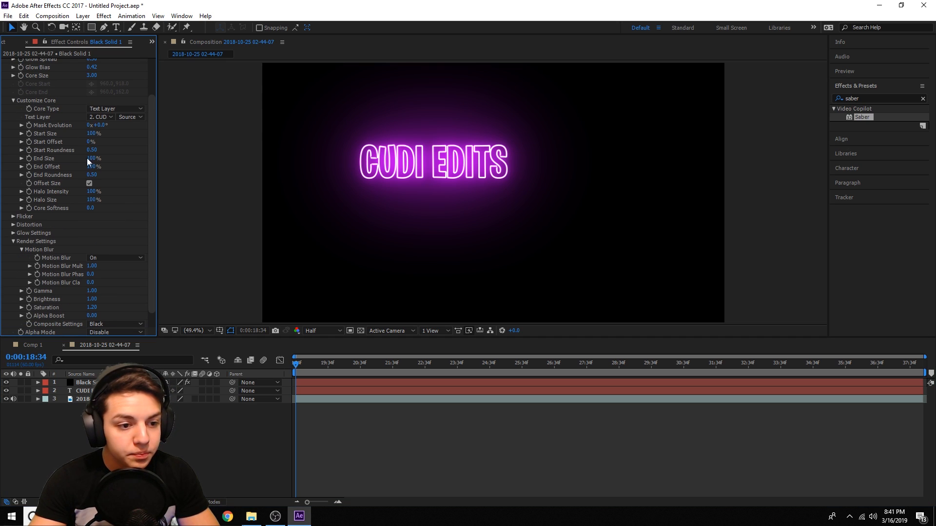
{"action": "scroll", "coordinate": [104, 224], "scroll_direction": "down", "scroll_amount": 1}
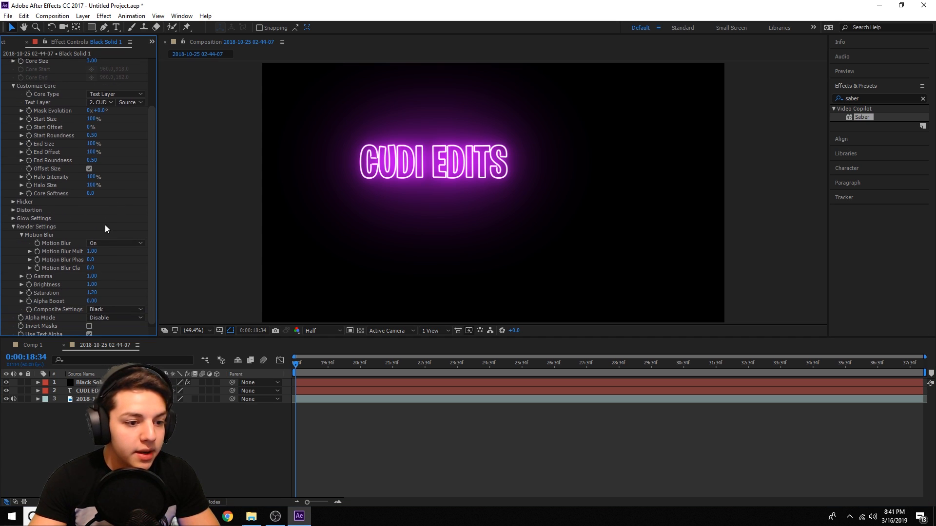
{"action": "left_click", "coordinate": [113, 309]}
{"action": "left_click", "coordinate": [122, 320]}
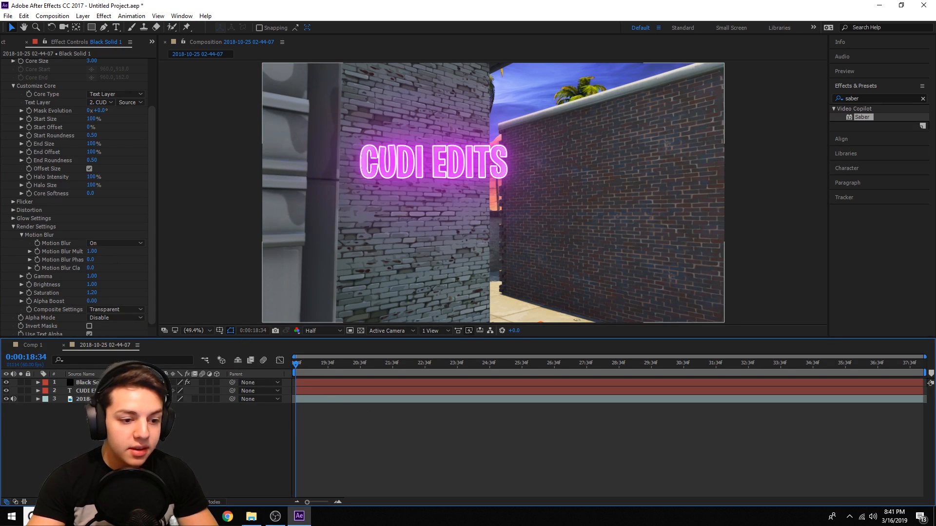
Hide the CUDI EDITS text layer and select the black solid layer
{"action": "left_click", "coordinate": [373, 151]}
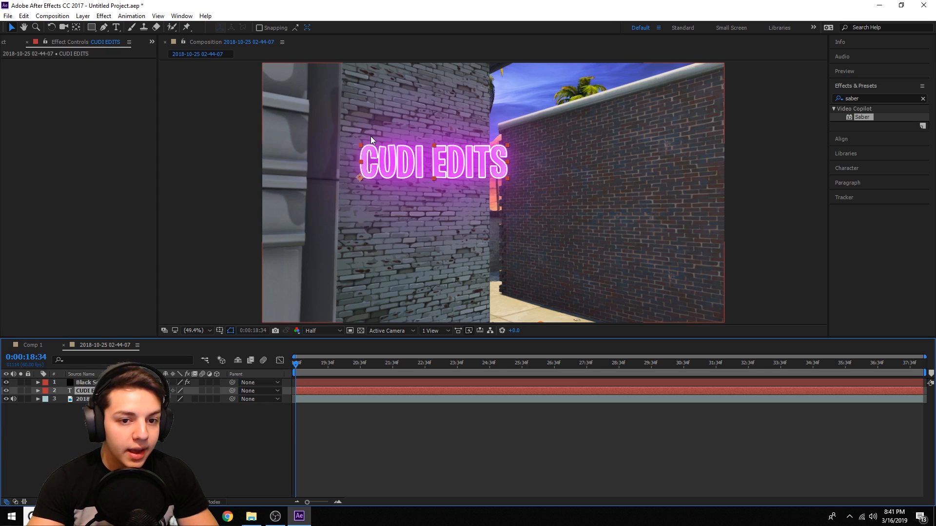
{"action": "left_click", "coordinate": [7, 391]}
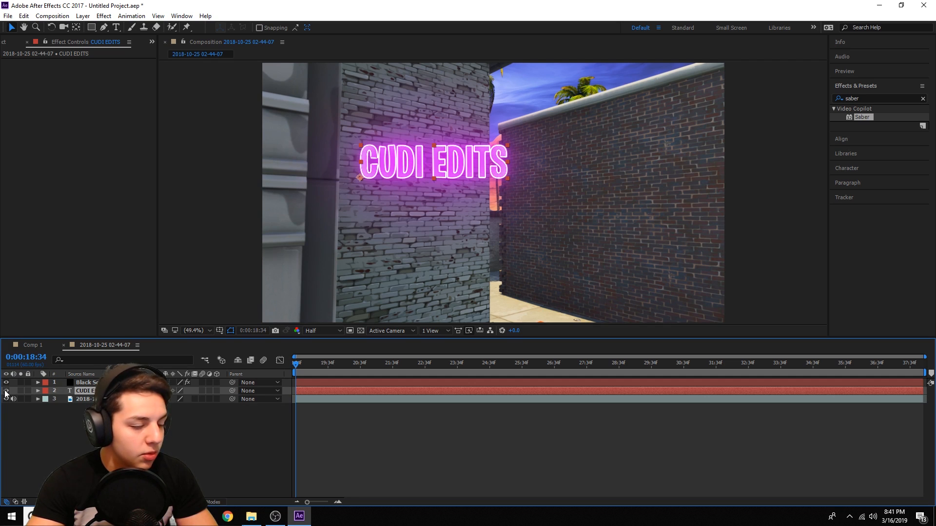
{"action": "left_click", "coordinate": [96, 383]}
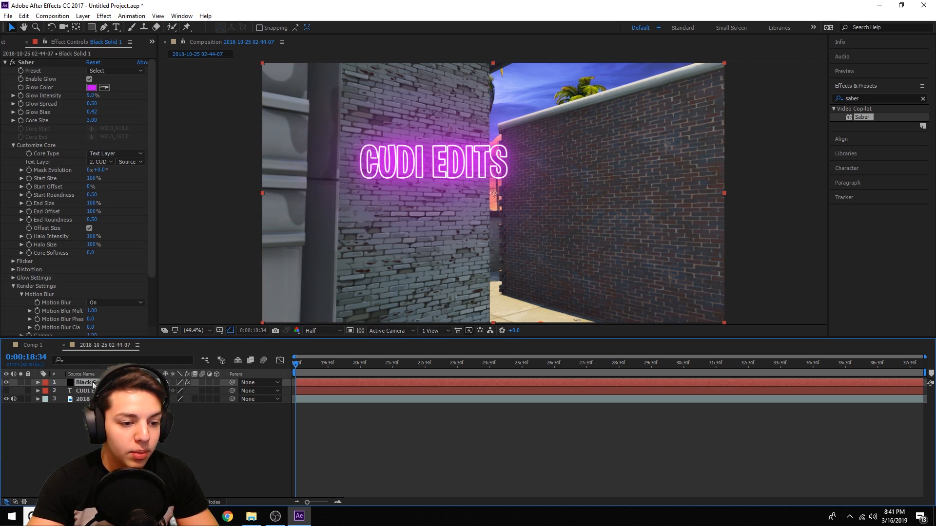
At 0:00:24:58, show the CUDI EDITS text layer and move it to the lower-left corner of the frame
{"action": "left_click", "coordinate": [422, 365]}
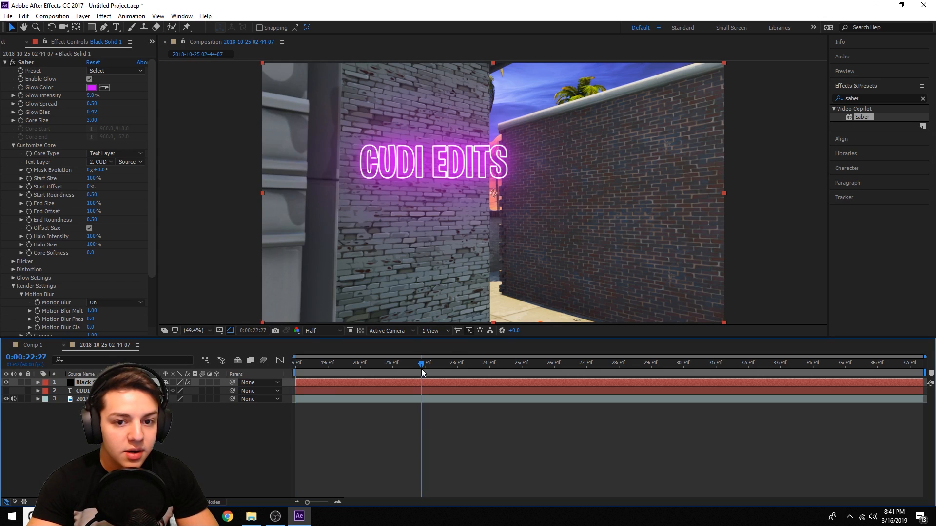
{"action": "left_click", "coordinate": [502, 371]}
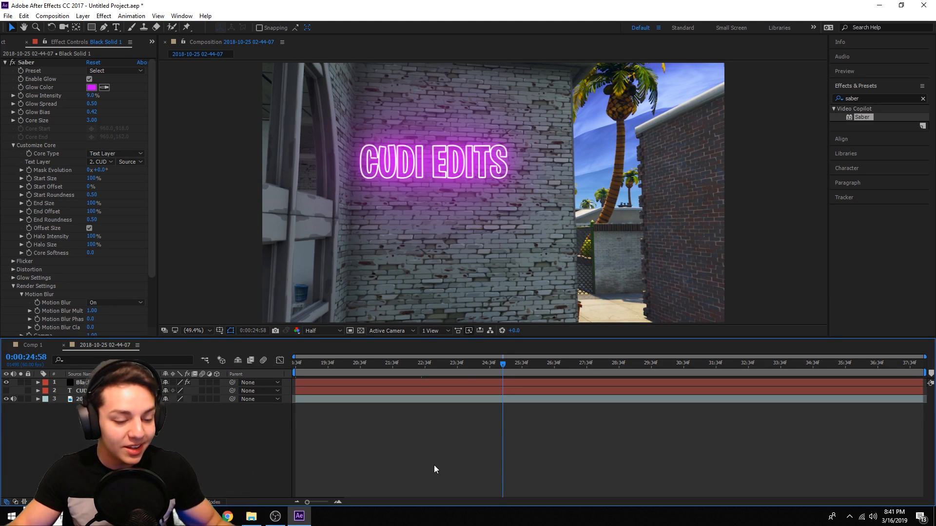
{"action": "left_click", "coordinate": [83, 390]}
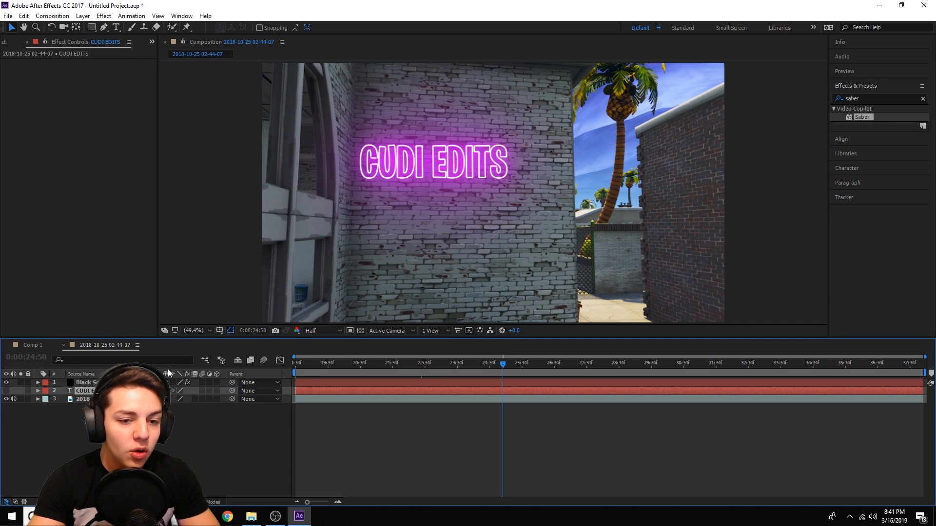
{"action": "left_click", "coordinate": [6, 391]}
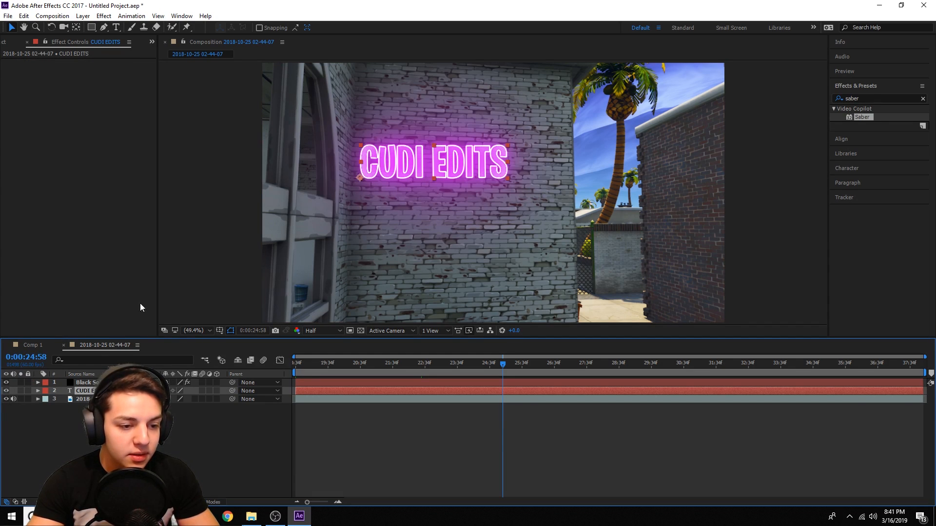
{"action": "left_click_drag", "start_coordinate": [383, 153], "coordinate": [300, 279]}
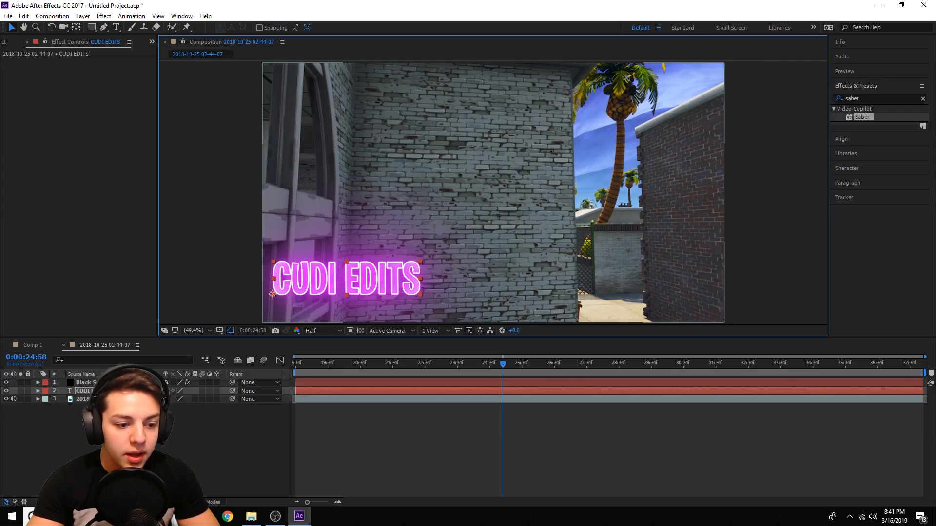
Reduce the CUDI EDITS text to a font size of 109 px and hide its layer
{"action": "left_click", "coordinate": [858, 168]}
{"action": "left_click_drag", "start_coordinate": [851, 170], "coordinate": [834, 170]}
{"action": "left_click_drag", "start_coordinate": [327, 285], "coordinate": [370, 294]}
{"action": "left_click", "coordinate": [383, 416]}
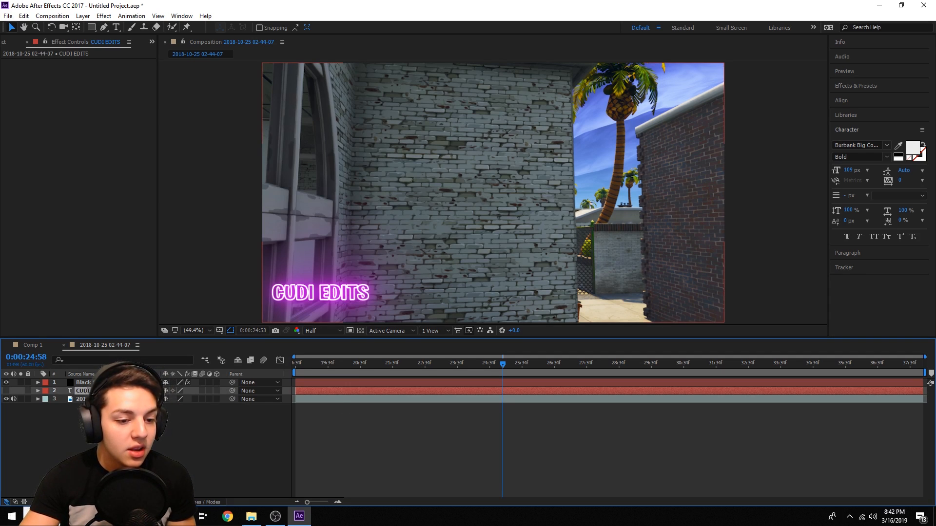
Apply the Neon preset to the black solid's Saber effect and lower its Glow Intensity to 17%
{"action": "left_click", "coordinate": [84, 383]}
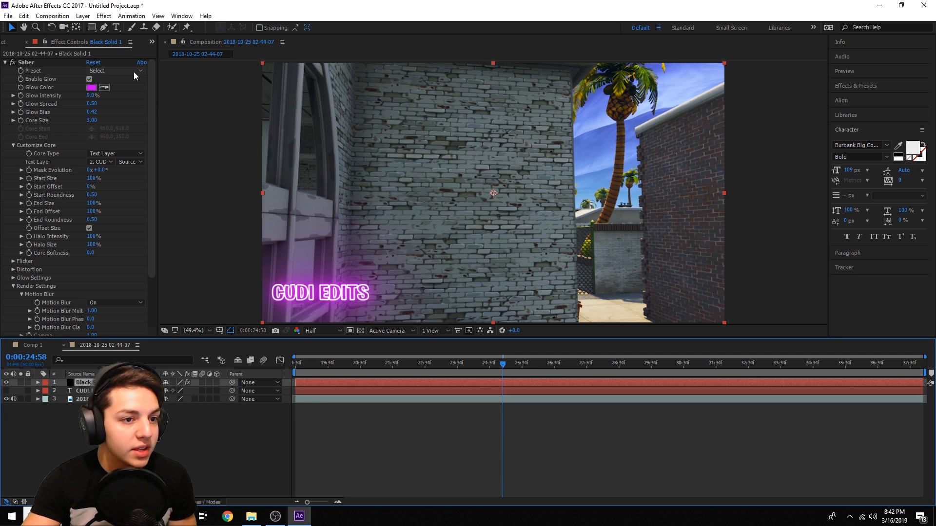
{"action": "left_click", "coordinate": [119, 70]}
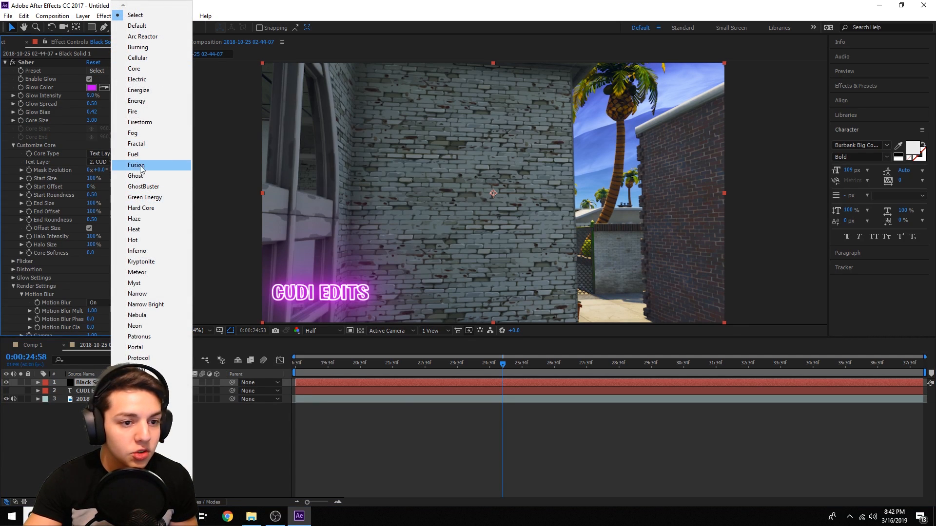
{"action": "left_click", "coordinate": [152, 326]}
{"action": "left_click_drag", "start_coordinate": [80, 96], "coordinate": [68, 102]}
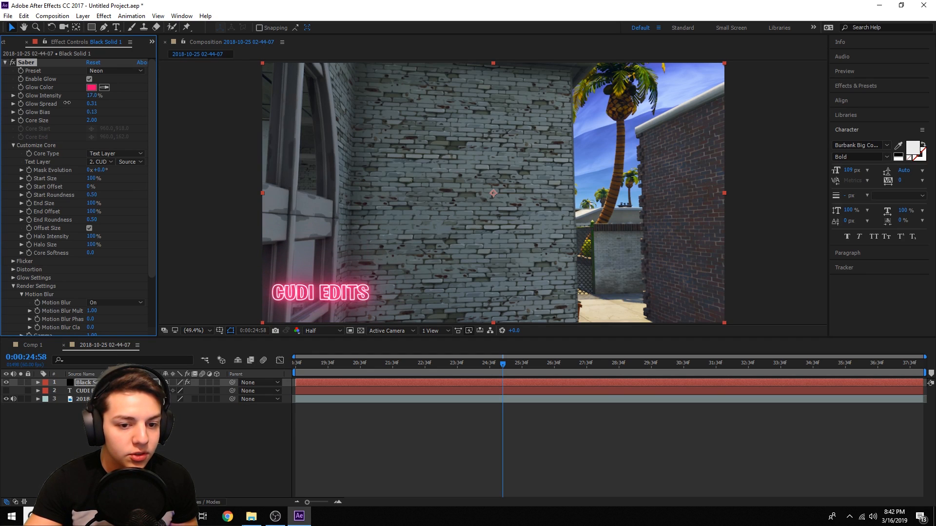
Show the CUDI EDITS text layer, enlarge it to 275 px, move it onto the central brick wall, and hide the layer
{"action": "left_click", "coordinate": [88, 390]}
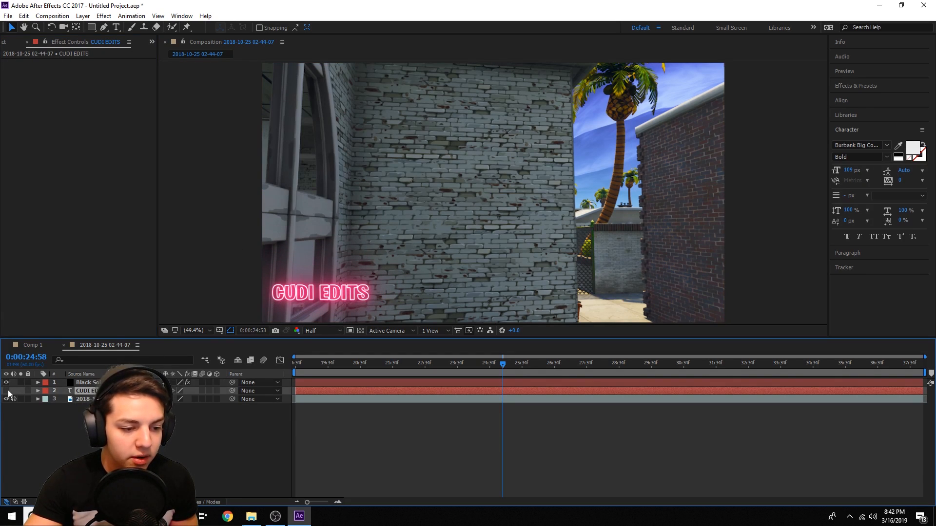
{"action": "left_click", "coordinate": [6, 391]}
{"action": "left_click_drag", "start_coordinate": [849, 169], "coordinate": [932, 172]}
{"action": "left_click_drag", "start_coordinate": [484, 273], "coordinate": [544, 160]}
{"action": "left_click", "coordinate": [6, 391]}
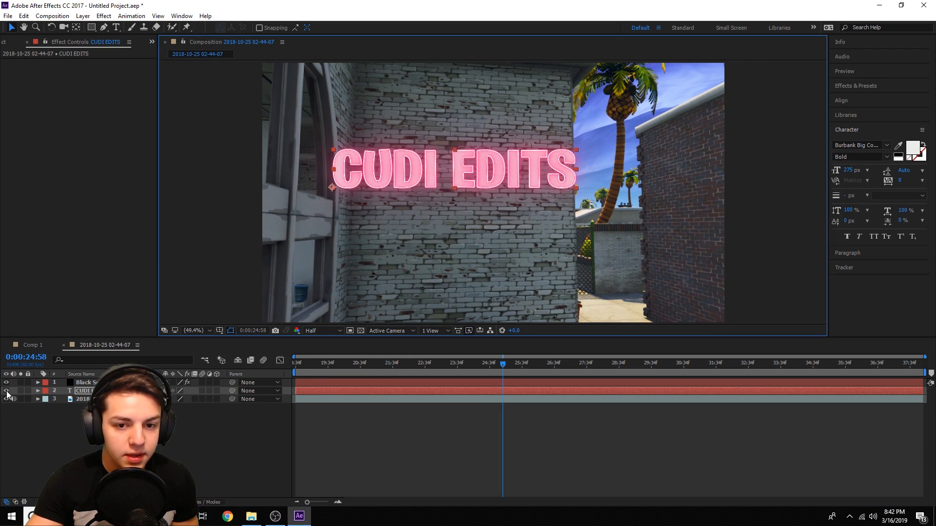
Set Saber's Glow Intensity on the black solid to 38%
{"action": "left_click", "coordinate": [448, 144]}
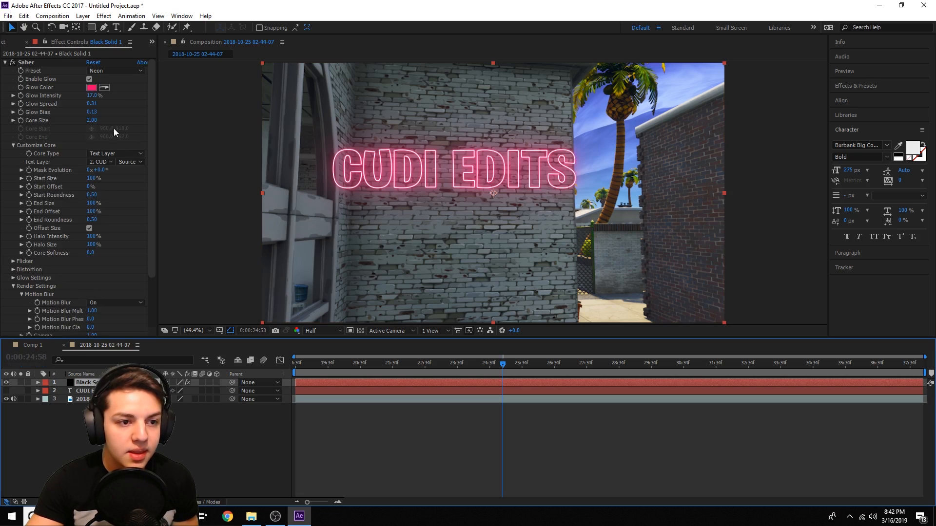
{"action": "left_click_drag", "start_coordinate": [97, 98], "coordinate": [103, 98]}
{"action": "left_click", "coordinate": [426, 476]}
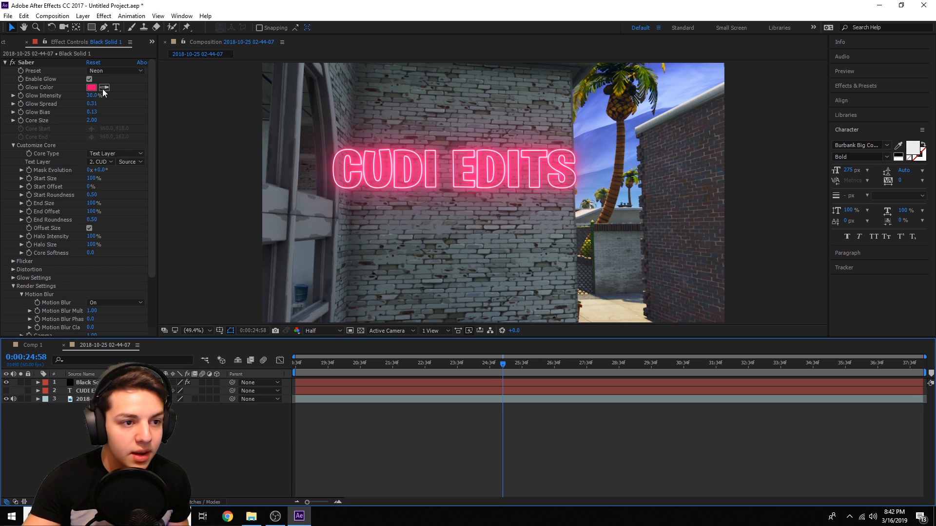
Try Saber's Cellular preset with the Glow Intensity reduced to 150%
{"action": "left_click", "coordinate": [103, 71]}
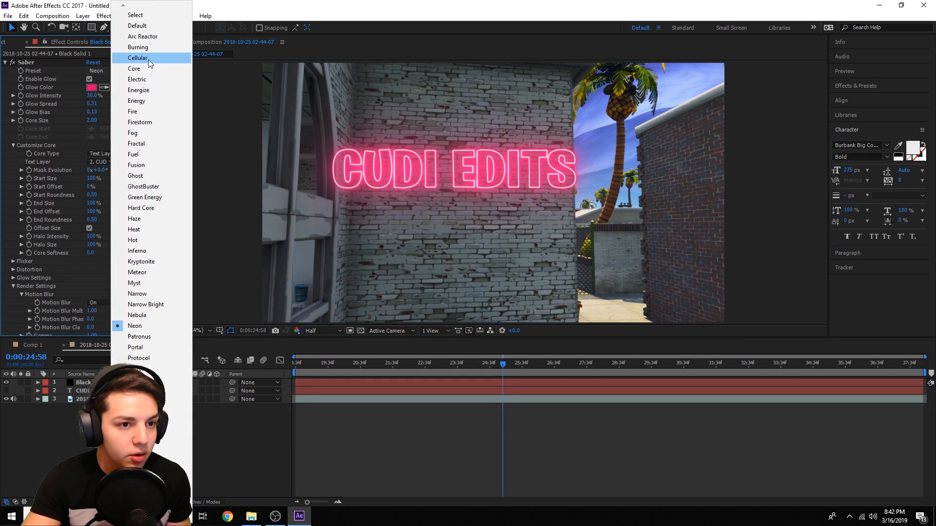
{"action": "left_click", "coordinate": [148, 60]}
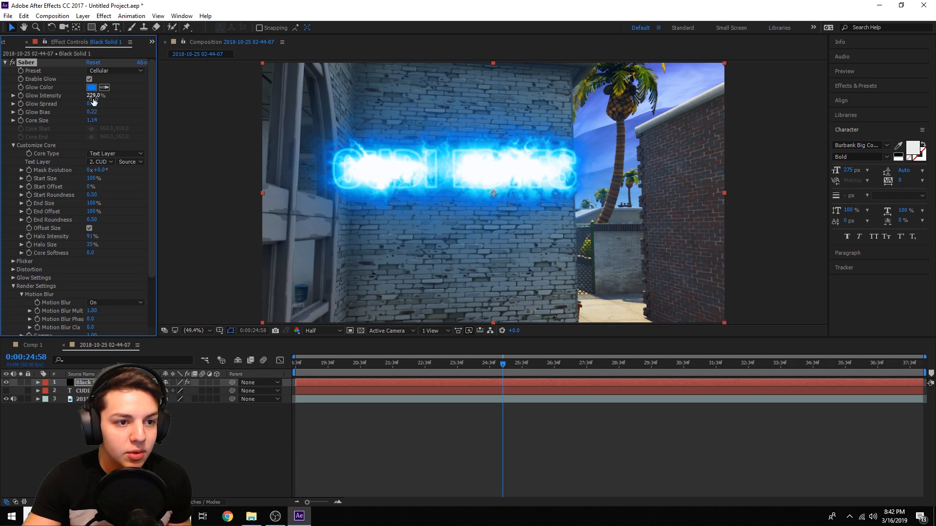
{"action": "left_click_drag", "start_coordinate": [90, 99], "coordinate": [73, 115]}
{"action": "left_click", "coordinate": [529, 422]}
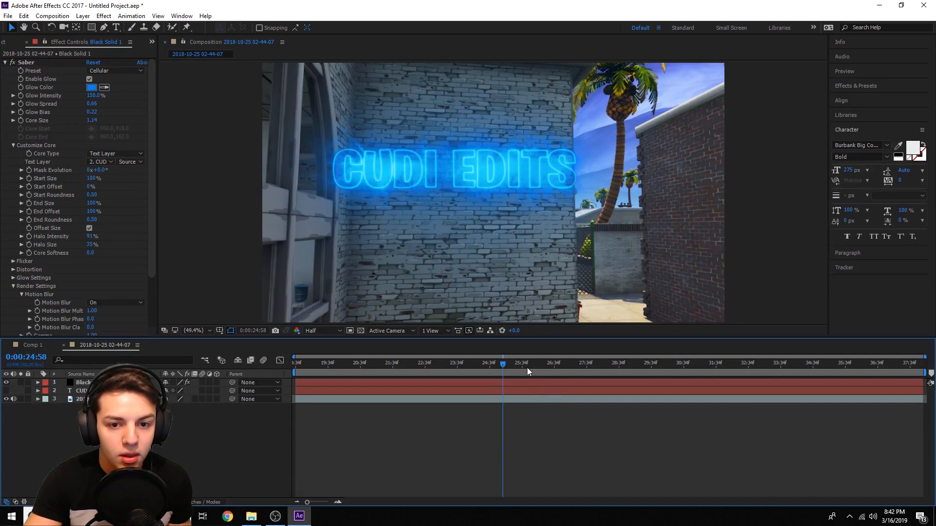
Try a Glow Spread of 0.76 on the Cellular glow and check it at several points in the footage
{"action": "key", "text": "space"}
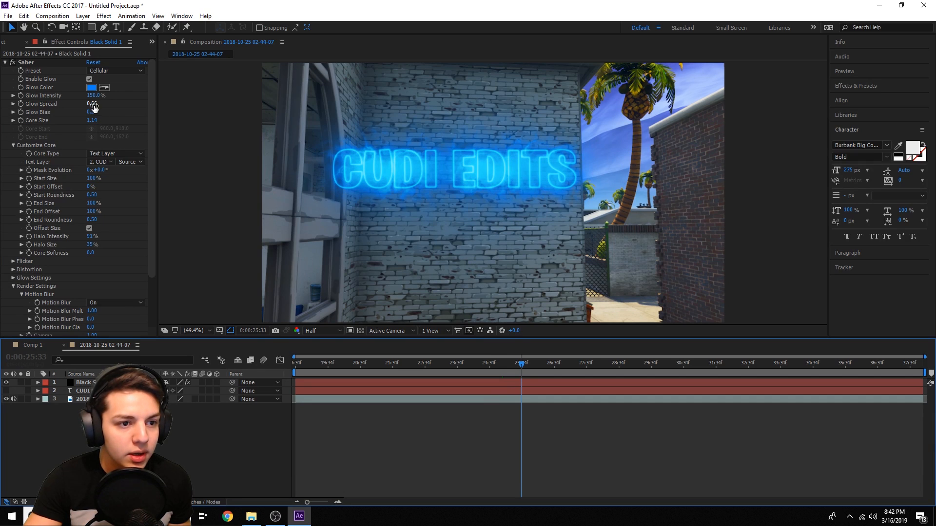
{"action": "mouse_move", "coordinate": [93, 104]}
{"action": "left_mouse_down"}
{"action": "mouse_move", "coordinate": [76, 110]}
{"action": "mouse_move", "coordinate": [100, 108]}
{"action": "left_mouse_up"}
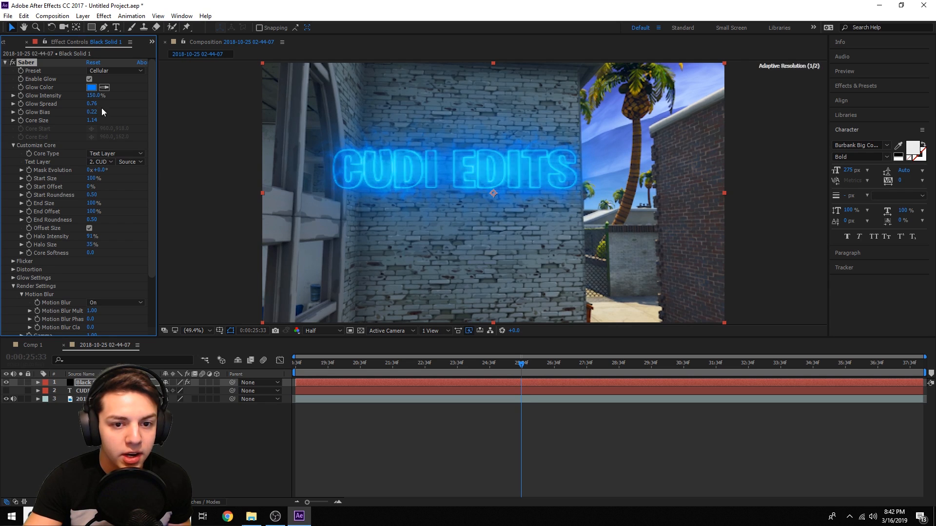
{"action": "left_click", "coordinate": [589, 447]}
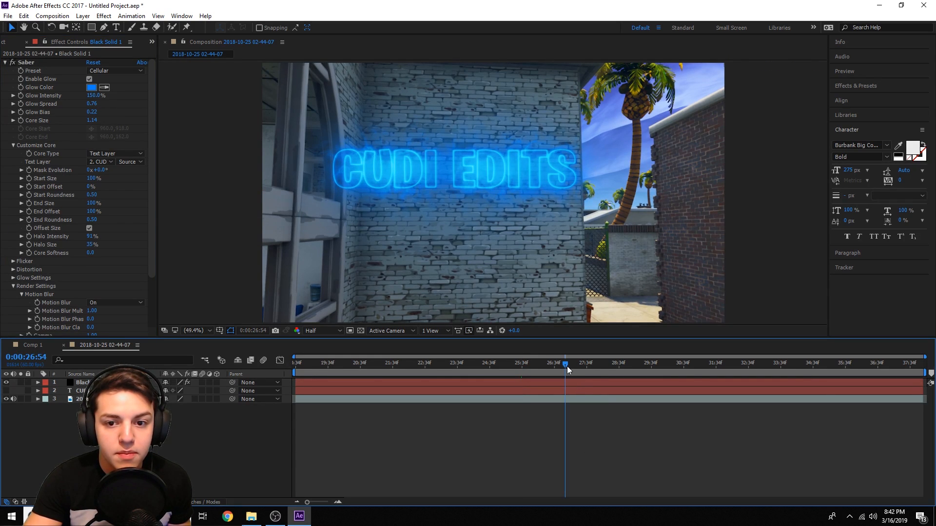
{"action": "left_click_drag", "start_coordinate": [566, 366], "coordinate": [622, 368]}
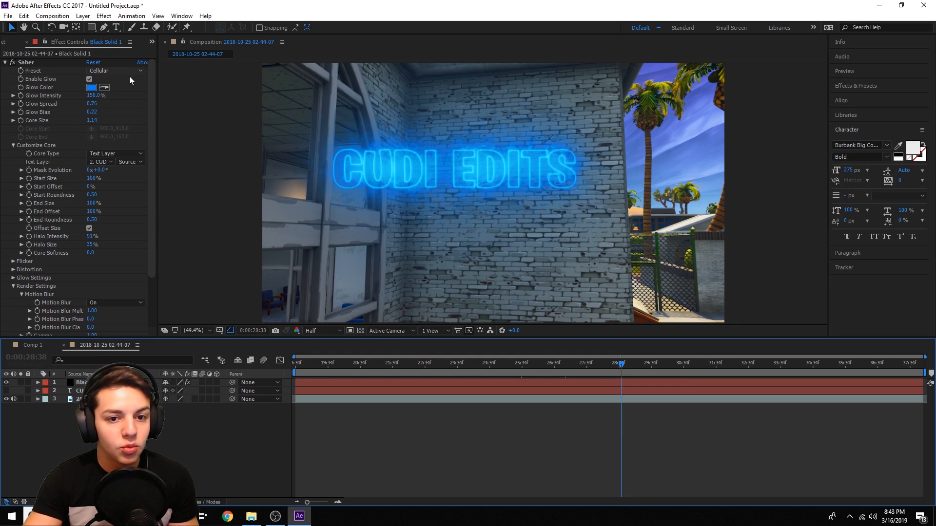
Try Saber's Fire preset and undo the preset trials back to the Neon glow
{"action": "left_click", "coordinate": [105, 71]}
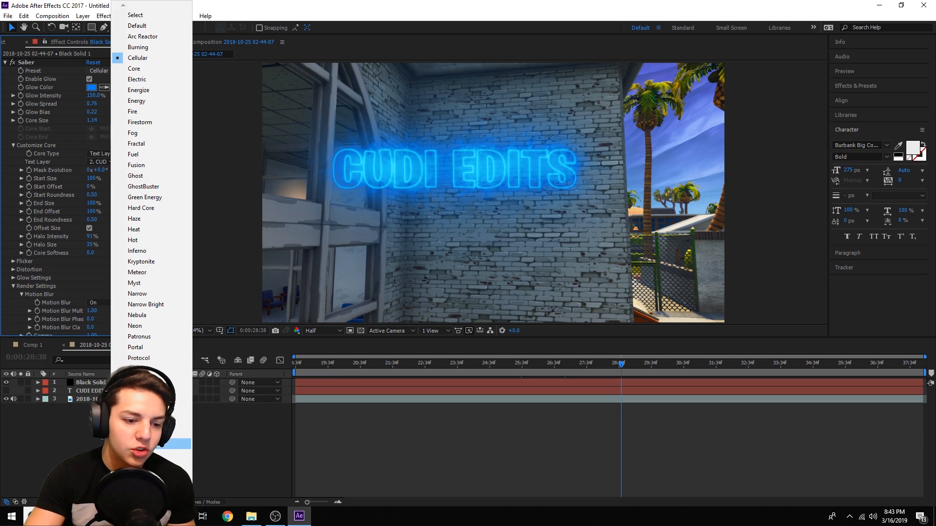
{"action": "left_click", "coordinate": [139, 112]}
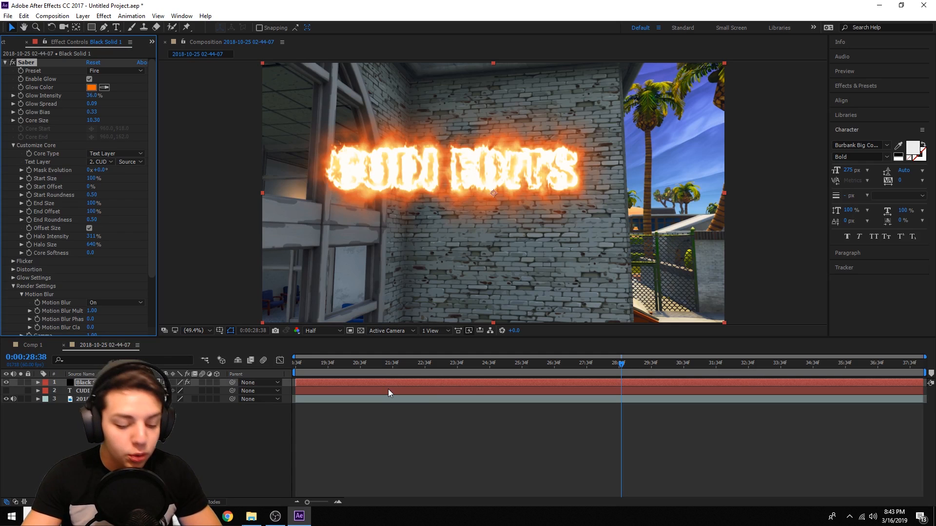
{"action": "key", "text": "ctrl+z"}
{"action": "key", "text": "ctrl+z"}
{"action": "key", "text": "ctrl+z"}
{"action": "key", "text": "ctrl+z"}
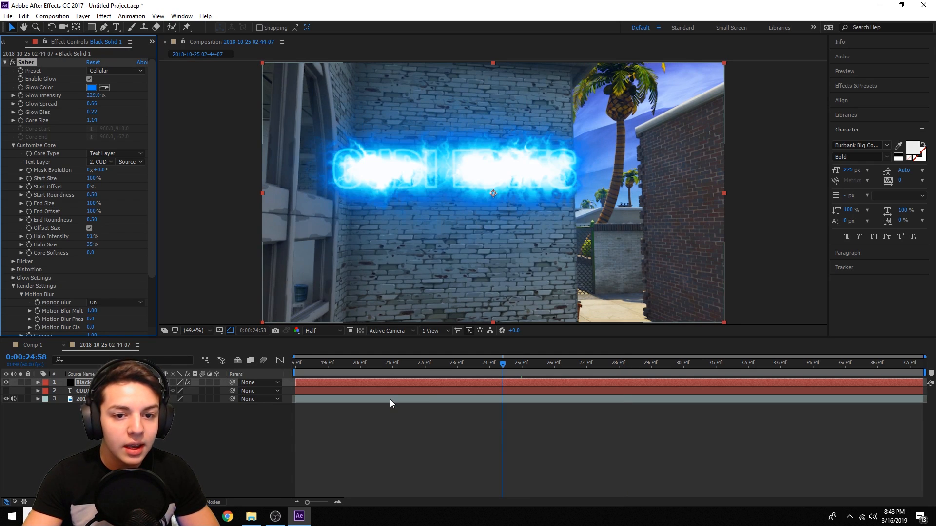
Preview the Neon glow over the gameplay footage from 0:00:18:34
{"action": "left_click", "coordinate": [296, 365]}
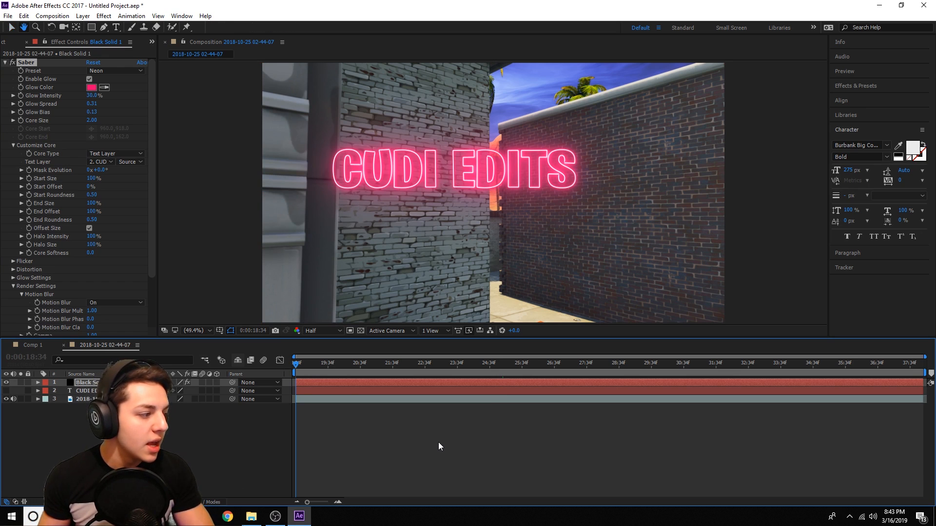
{"action": "key", "text": "space"}
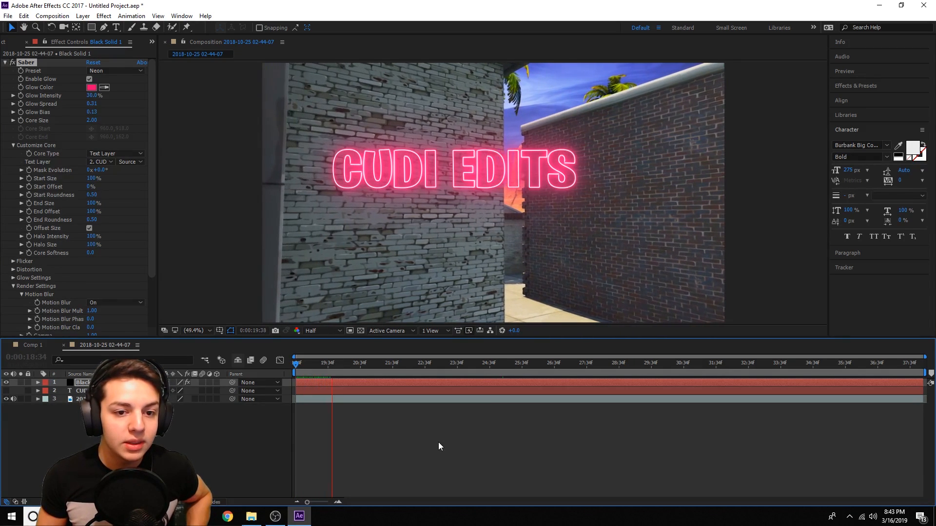